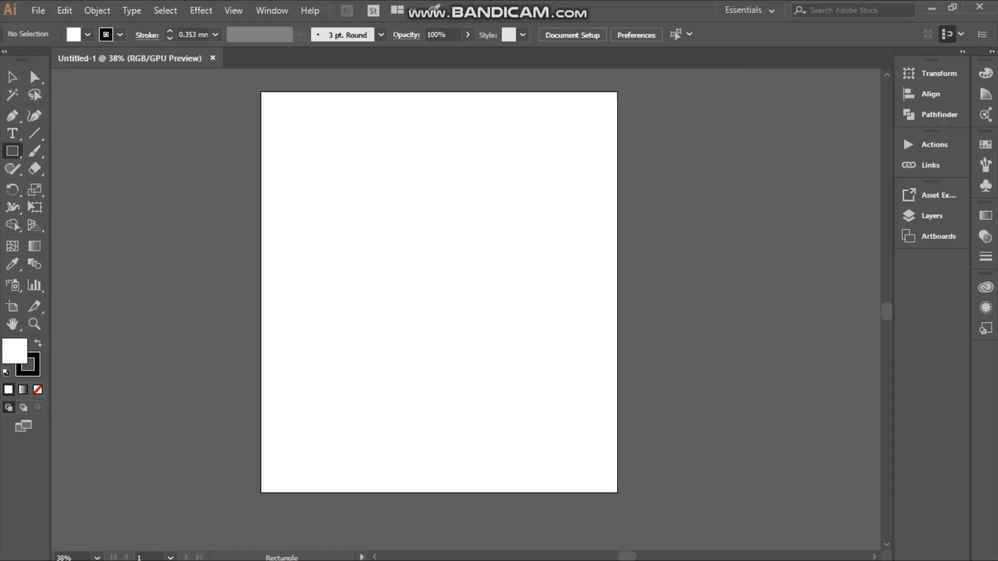
Draw a large rectangle on the artboard as the puzzle's base shape
drag(317, 202, 553, 423)
Move the rectangle up, resize it into a square, and copy it into a 2×2 grid
key(v)
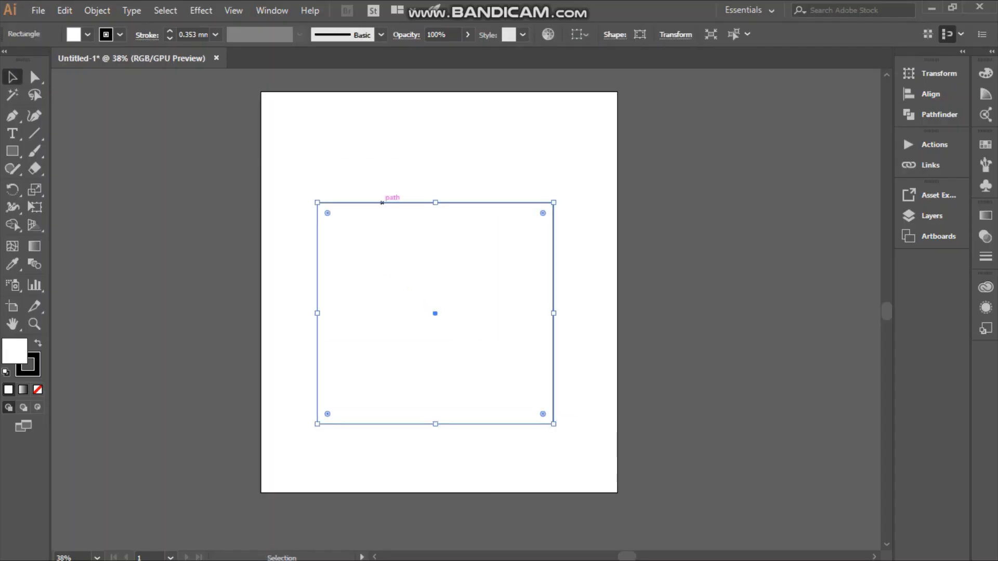
drag(382, 202, 375, 151)
mouse_move(544, 374)
mouse_down()
mouse_move(423, 263)
mouse_move(520, 363)
mouse_move(548, 262)
mouse_up()
mouse_move(465, 255)
mouse_down()
mouse_move(416, 291)
mouse_move(368, 267)
mouse_move(510, 270)
mouse_up()
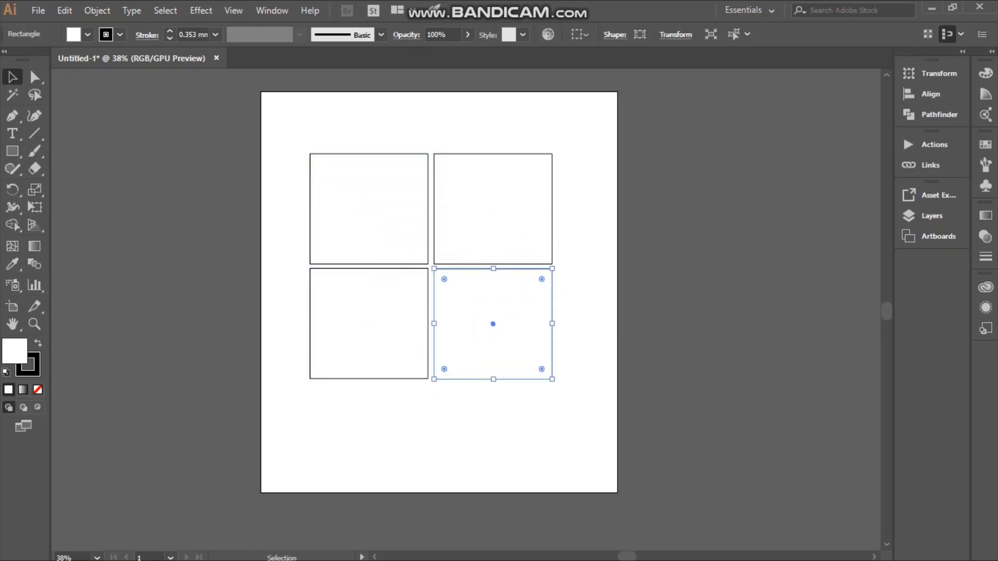
click(676, 218)
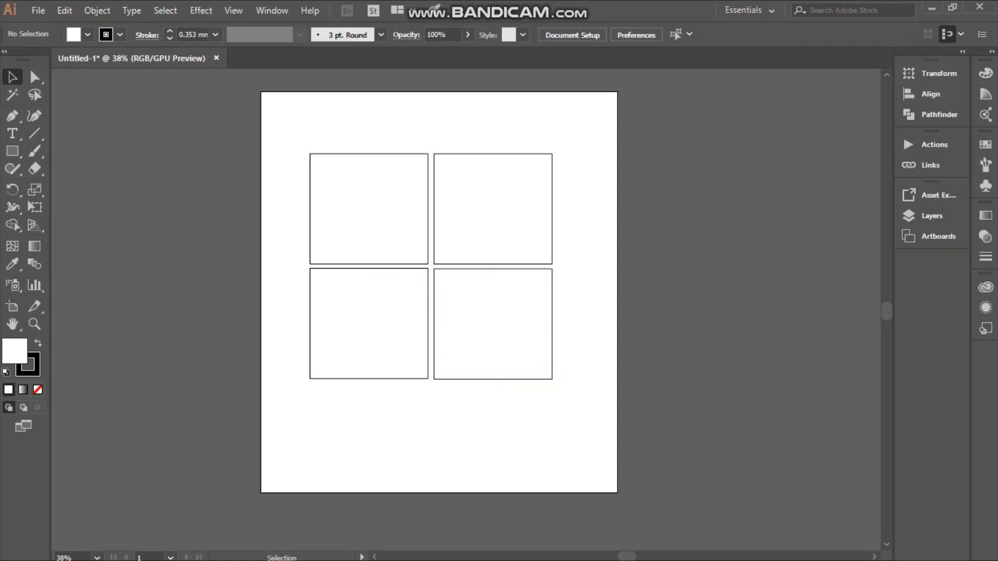
double_click(363, 208)
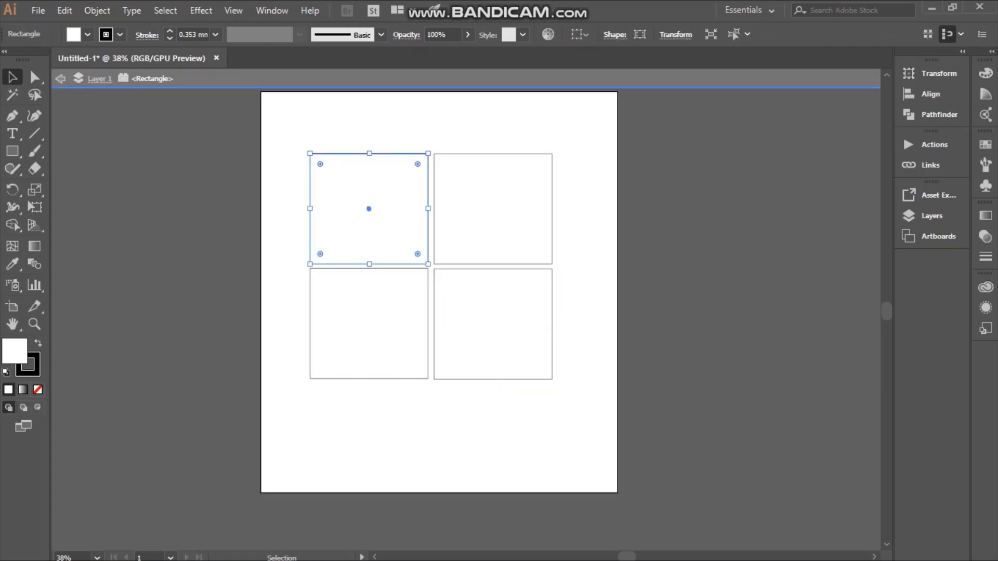
Fill the top-left square green and copy that green onto the bottom-right square
double_click(15, 350)
click(717, 372)
click(646, 286)
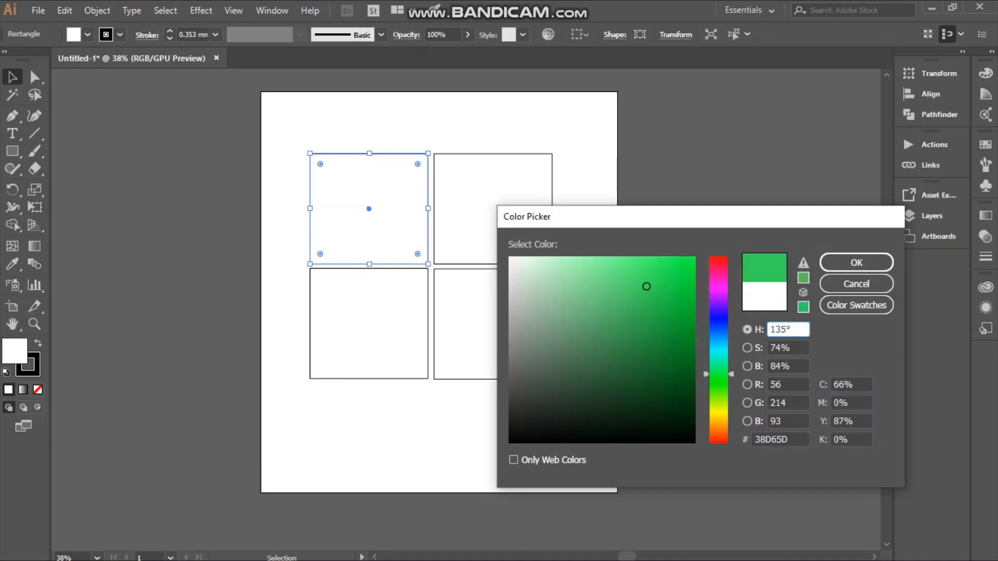
click(856, 260)
click(493, 324)
key(i)
click(369, 208)
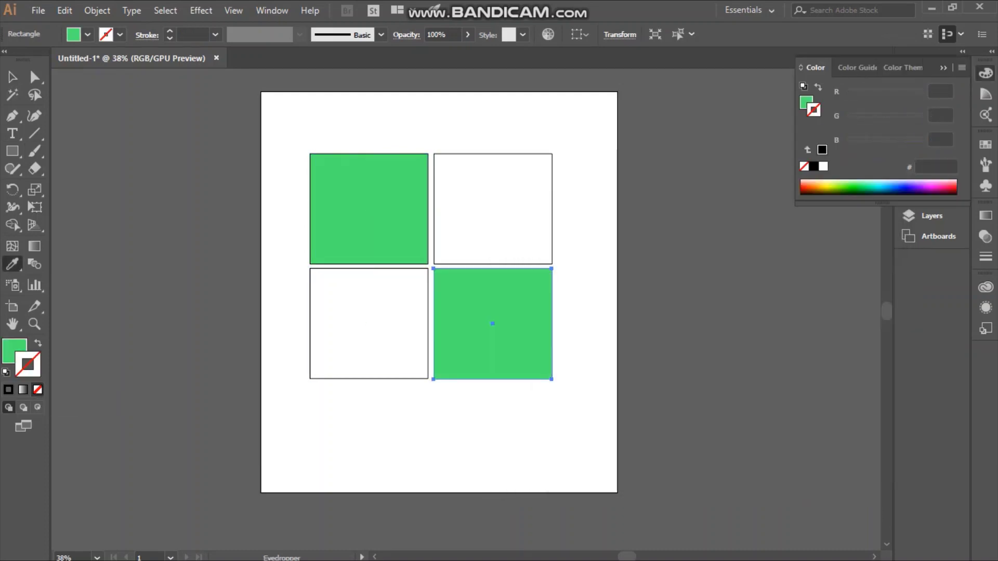
Fill the top-right and bottom-left squares yellow
click(369, 208)
click(493, 208)
double_click(15, 351)
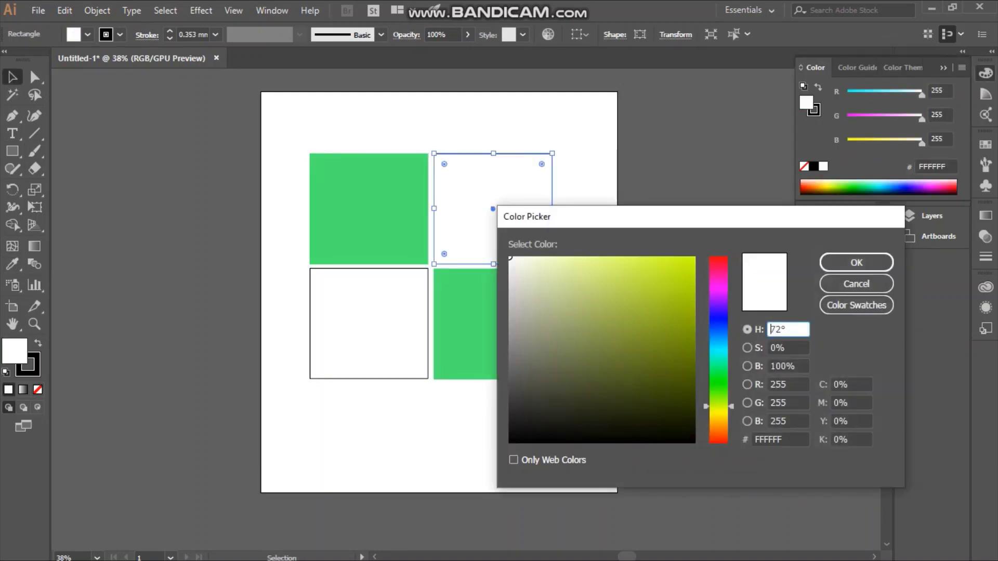
click(633, 270)
click(664, 307)
click(719, 410)
click(664, 267)
click(856, 262)
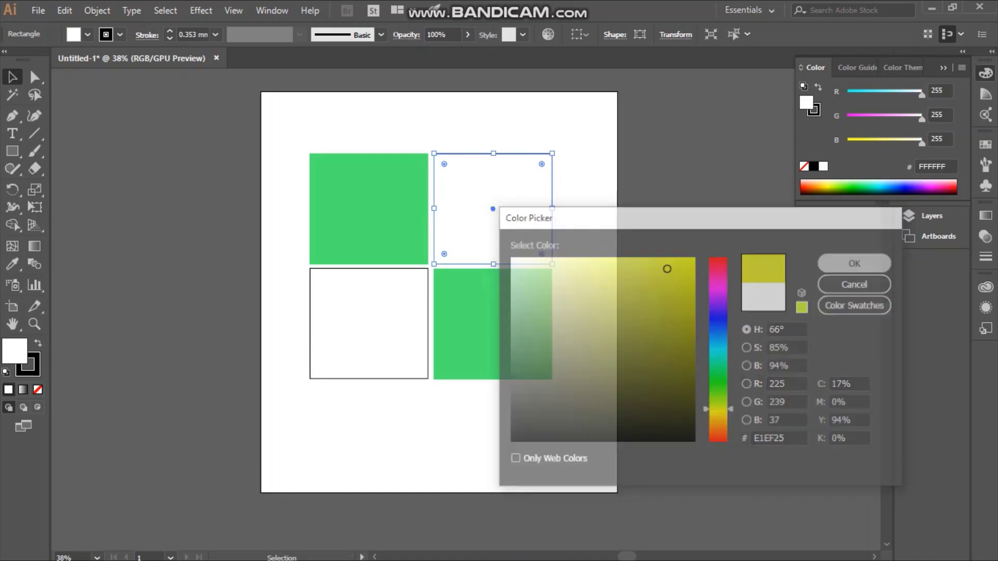
click(368, 323)
Remove the black outlines from the squares
key(slash)
click(493, 208)
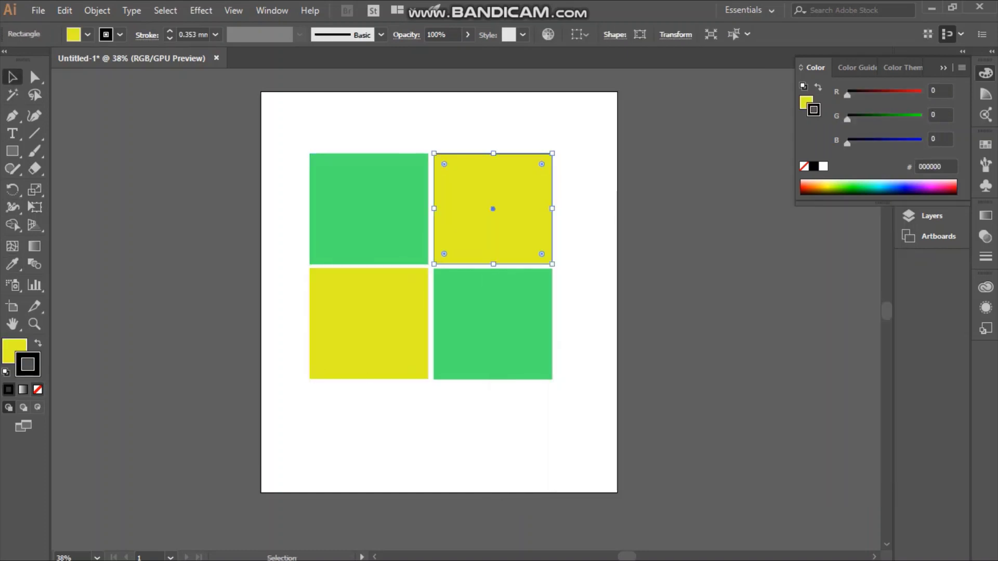
key(ctrl+shift+a)
Shrink the four-square grid and draw a small circle below it
drag(552, 380, 455, 276)
key(ctrl+shift+a)
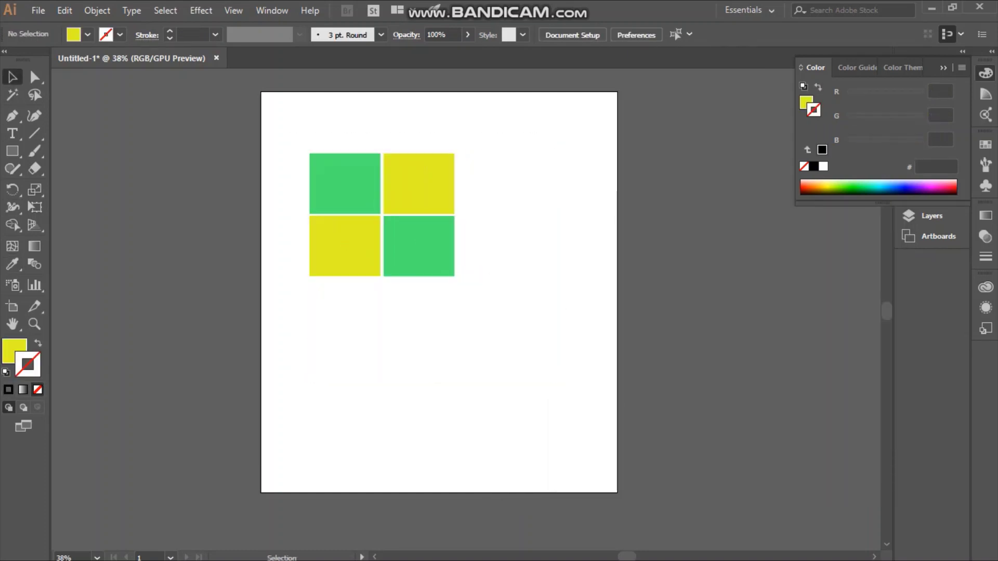
click(12, 151)
click(84, 181)
drag(352, 341, 391, 381)
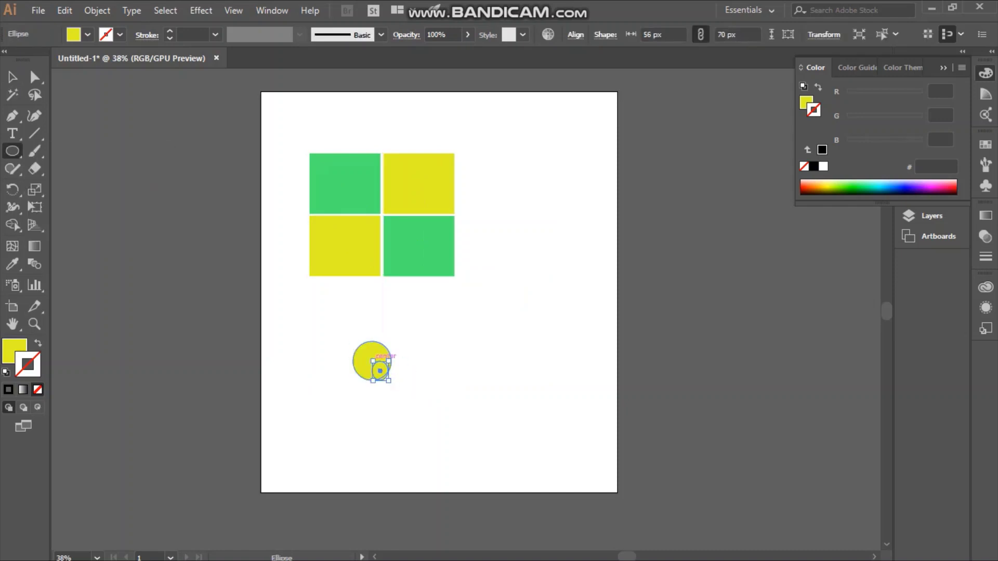
Cut the small circle at its top and bottom with the Scissors tool
key(c)
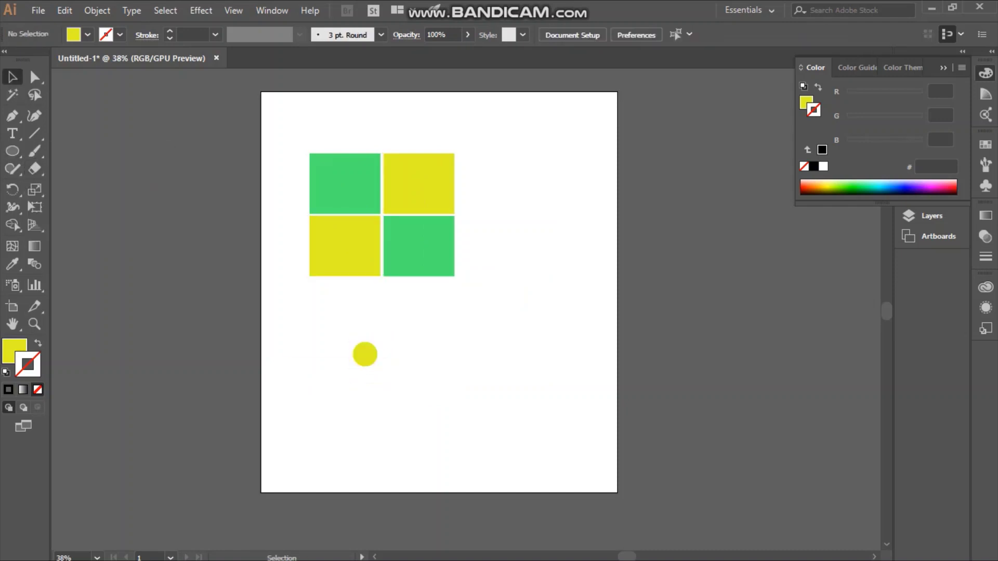
click(374, 346)
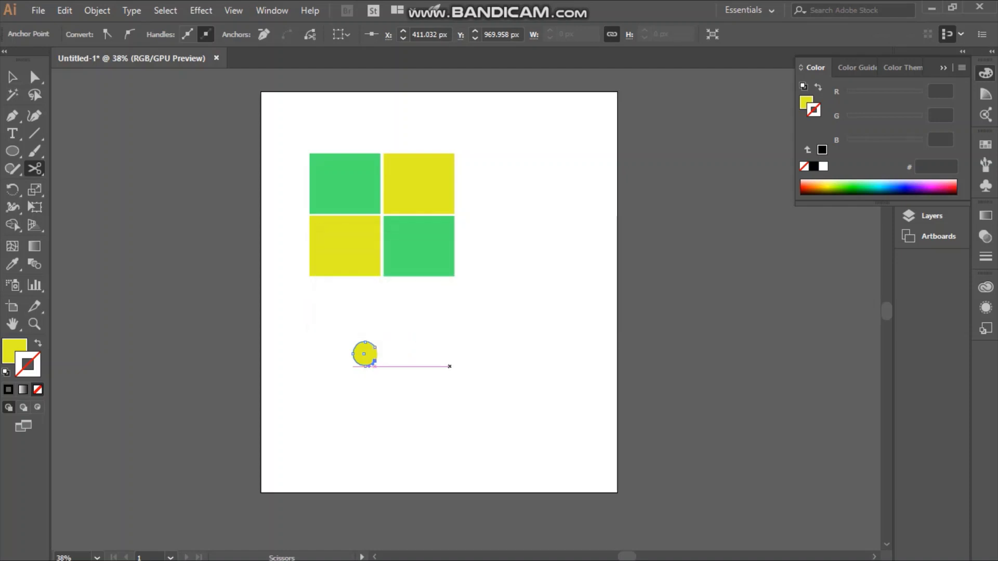
double_click(34, 324)
click(381, 212)
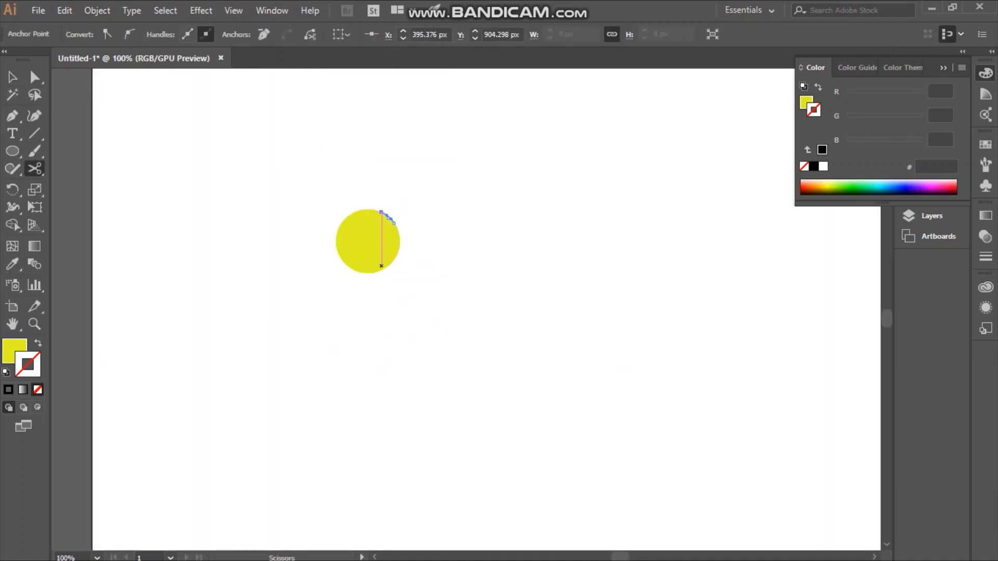
key(v)
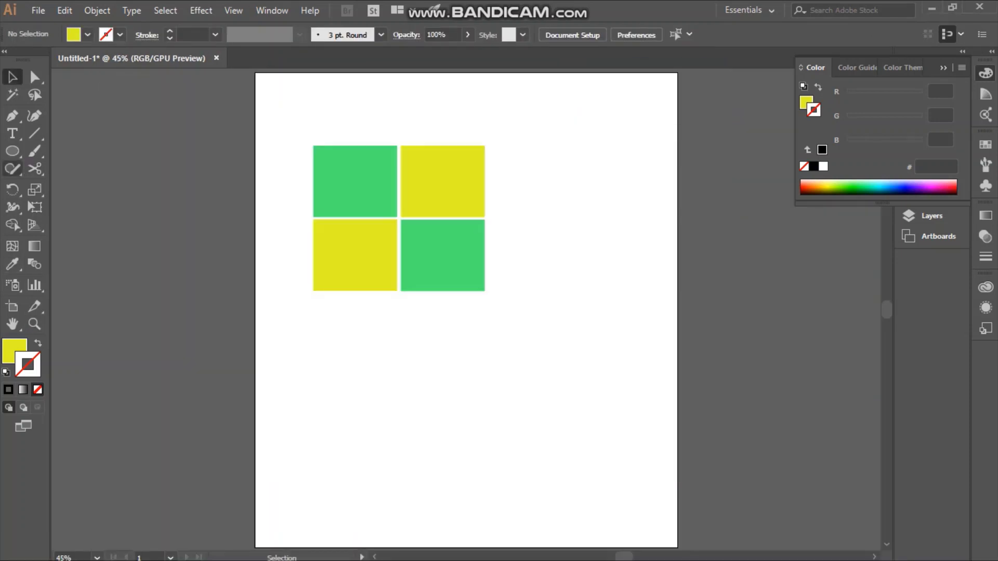
drag(338, 376, 338, 375)
click(34, 324)
click(383, 363)
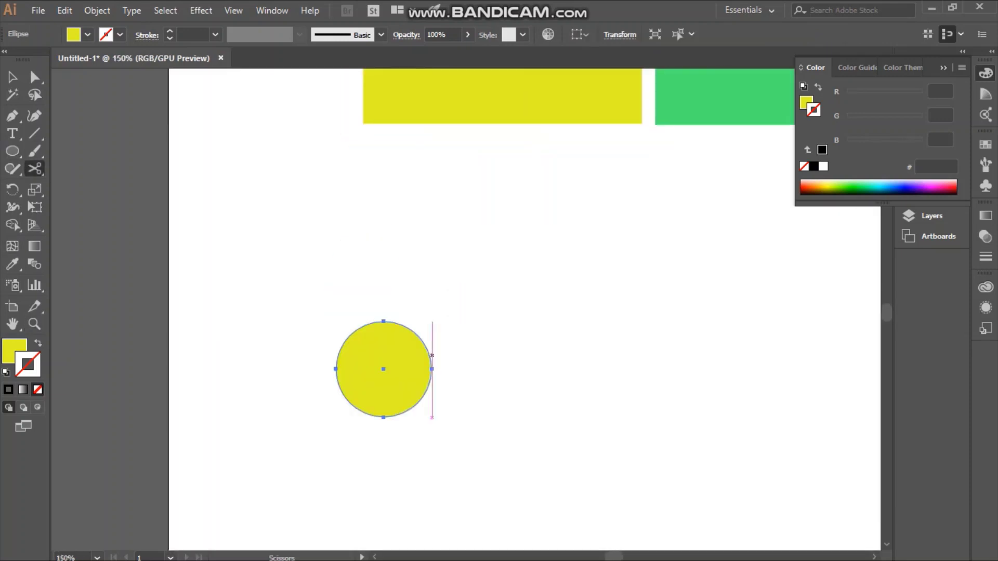
click(34, 169)
click(407, 328)
Set aside the larger piece, erase the half-circle's edge sliver, and reset zoom to 45%
key(v)
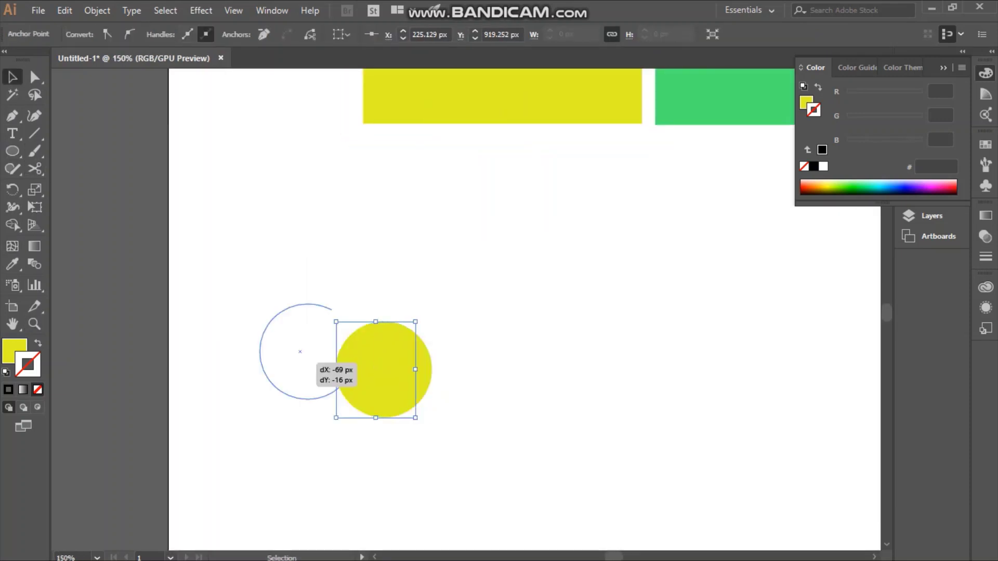
drag(384, 363, 307, 345)
click(34, 168)
click(99, 168)
drag(337, 390, 337, 343)
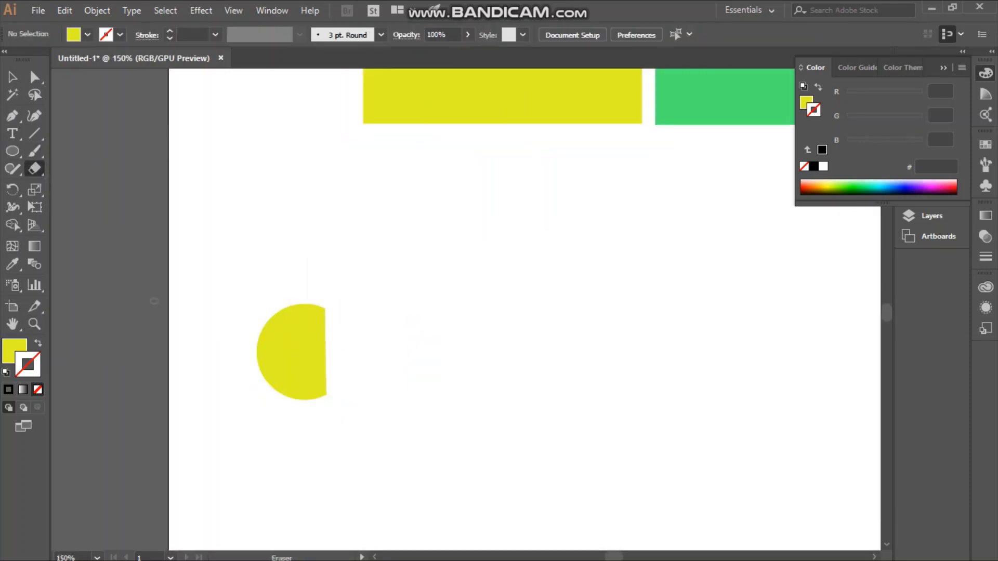
key(v)
click(291, 354)
click(67, 557)
text(45)
key(Return)
Place half-circle tabs on the top and bottom joins, rotating one to face downward
drag(476, 311, 399, 180)
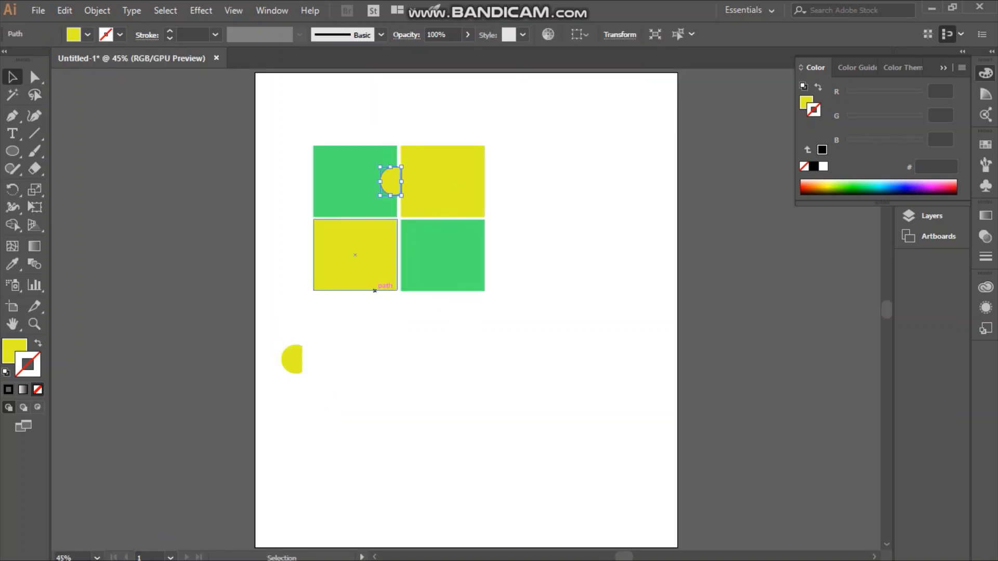
right_click(291, 127)
right_click(292, 358)
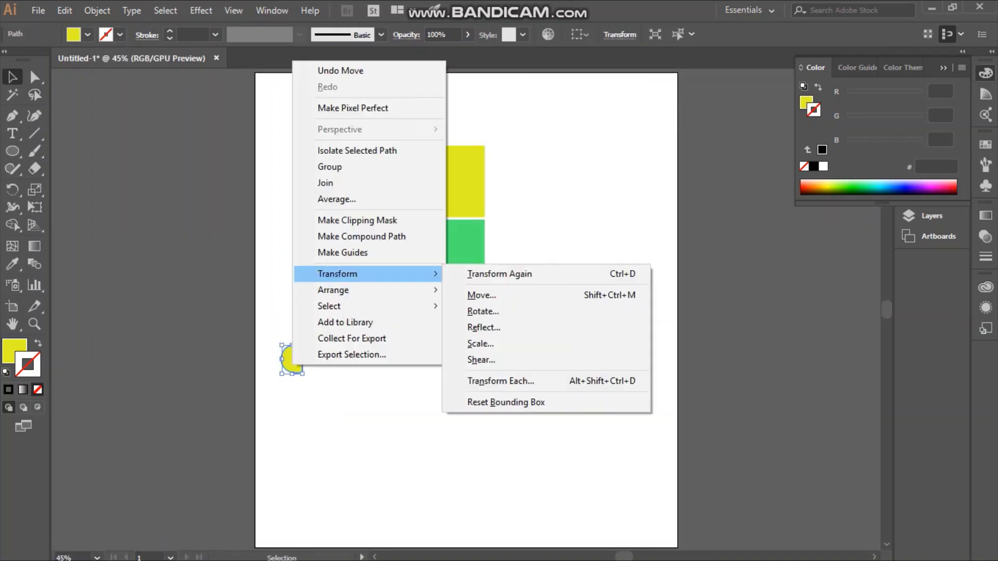
key(Escape)
drag(397, 254, 397, 254)
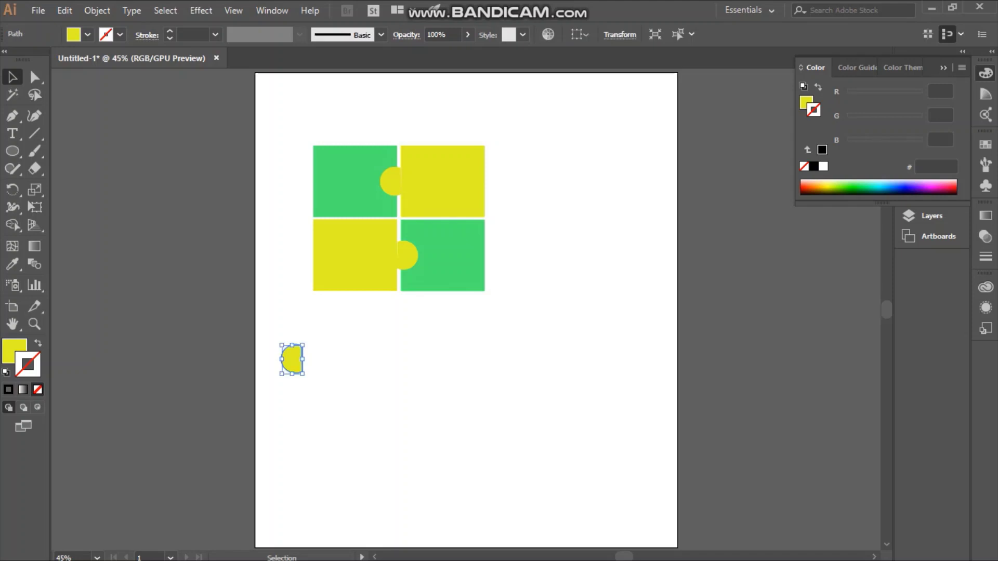
drag(313, 349, 312, 345)
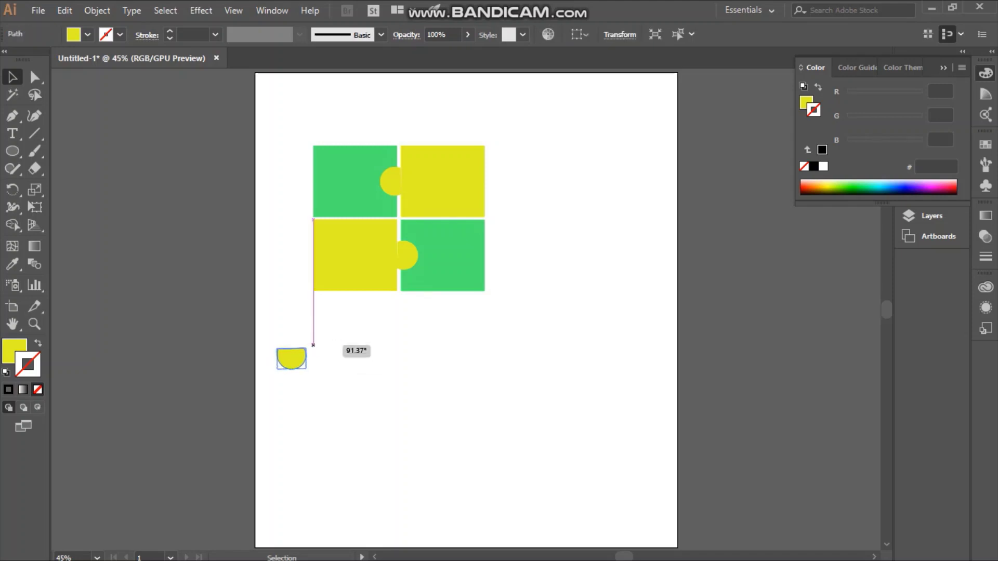
Recolour knobs green and fit them on the bottom-left and top-right squares' edges
click(12, 264)
click(354, 182)
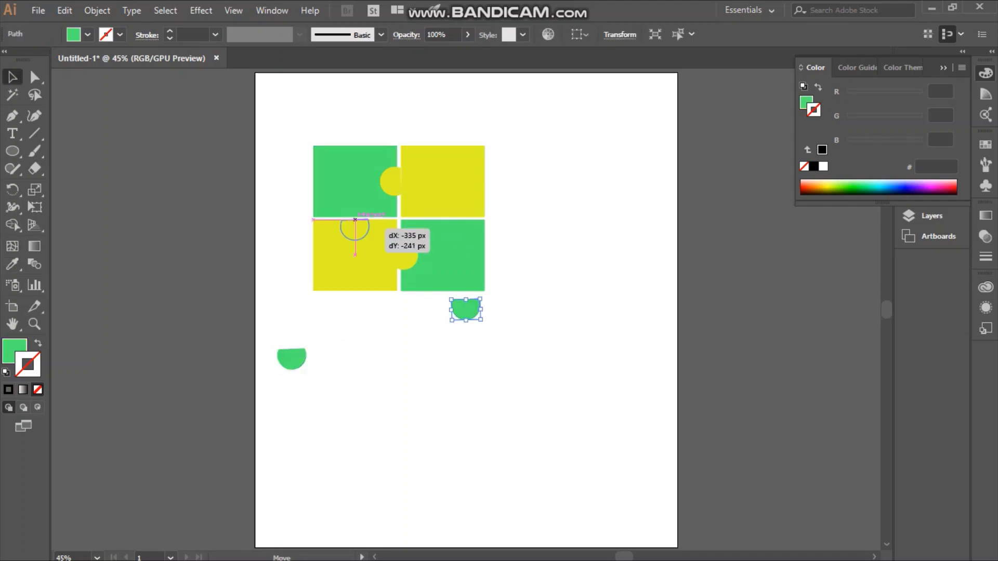
drag(355, 220, 355, 221)
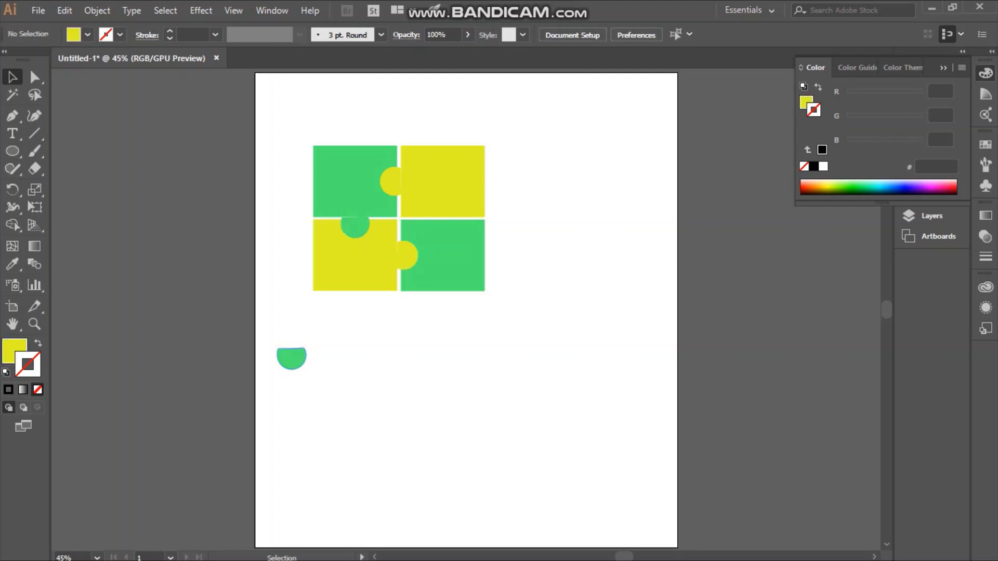
click(292, 359)
drag(309, 347, 313, 359)
drag(408, 255, 441, 203)
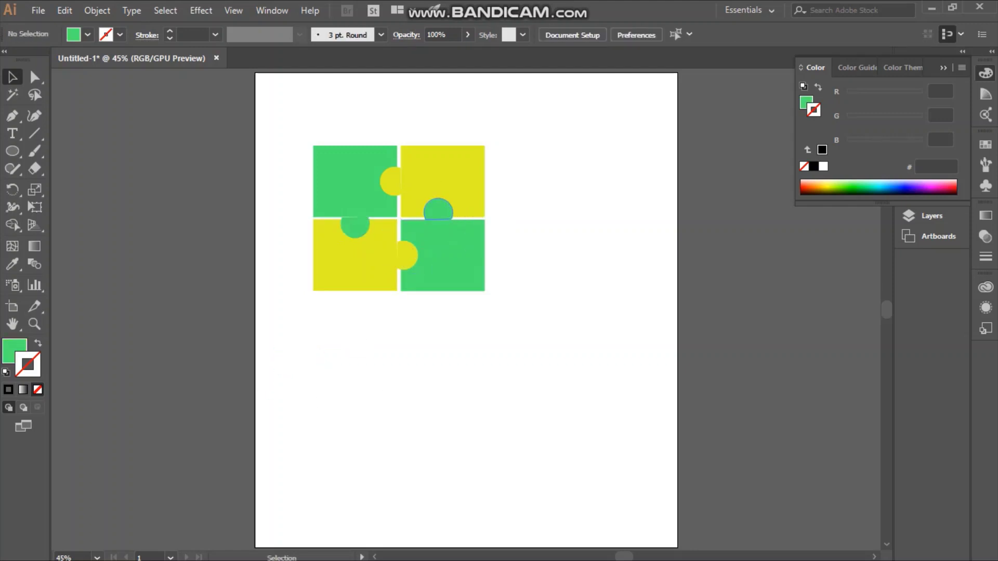
click(443, 181)
click(442, 255)
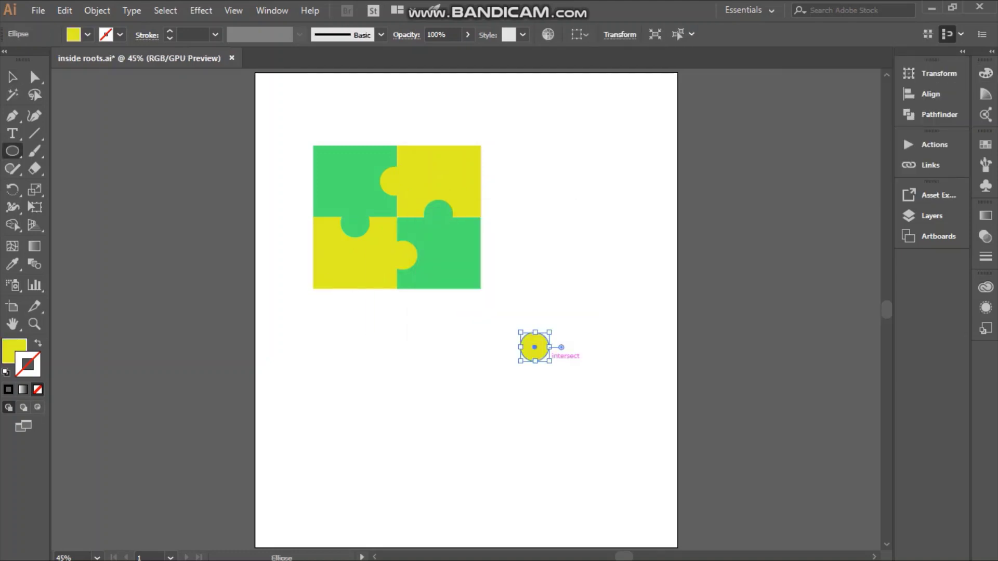
Draw a tall ellipse below the puzzle with a near-black 0C0C0C outline and no fill
drag(519, 329, 556, 430)
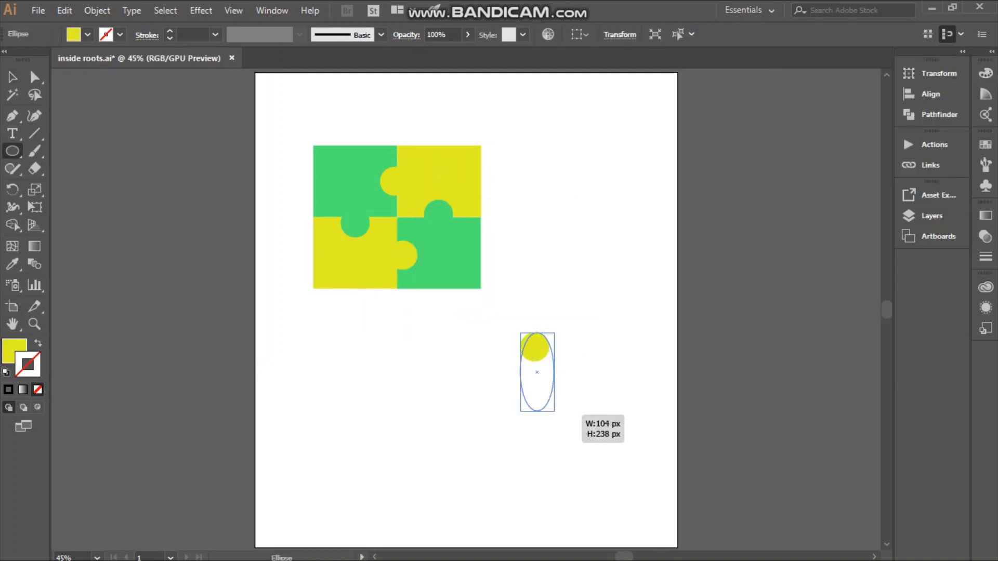
double_click(15, 351)
key(Escape)
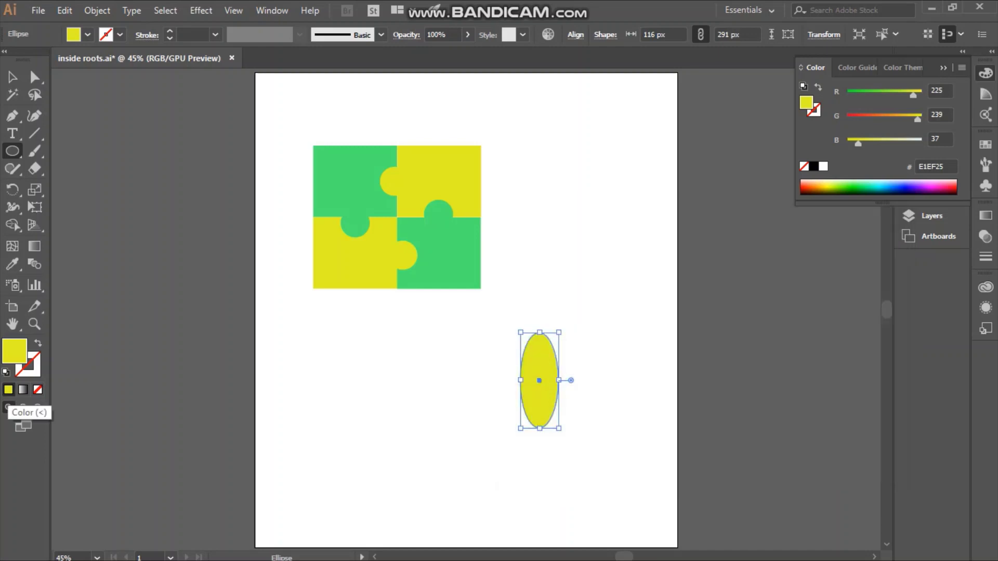
key(shift+x)
key(v)
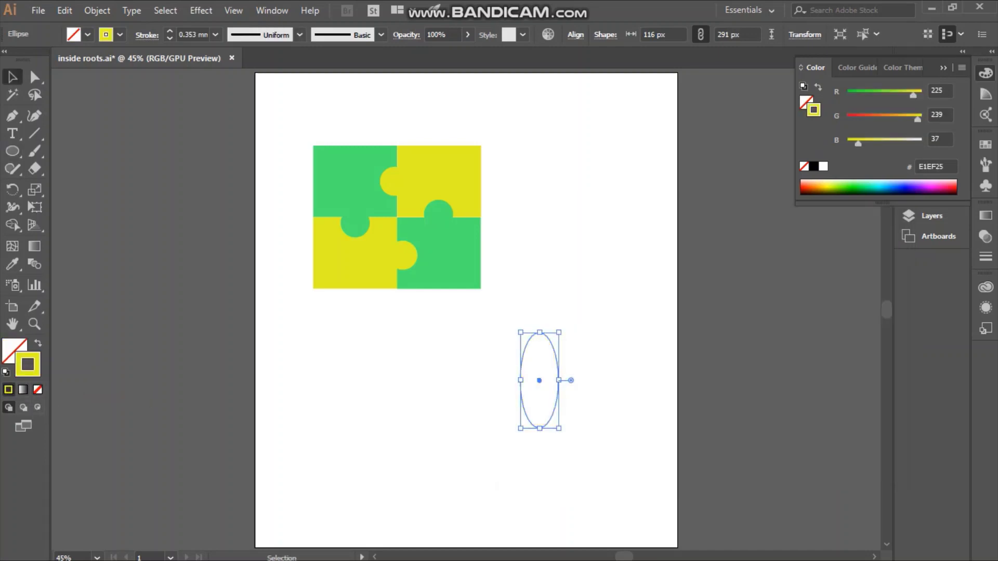
double_click(28, 364)
click(510, 436)
click(856, 260)
click(598, 468)
Copy the ellipse twice and rotate the copies onto opposite diagonals as crossing orbits
click(541, 382)
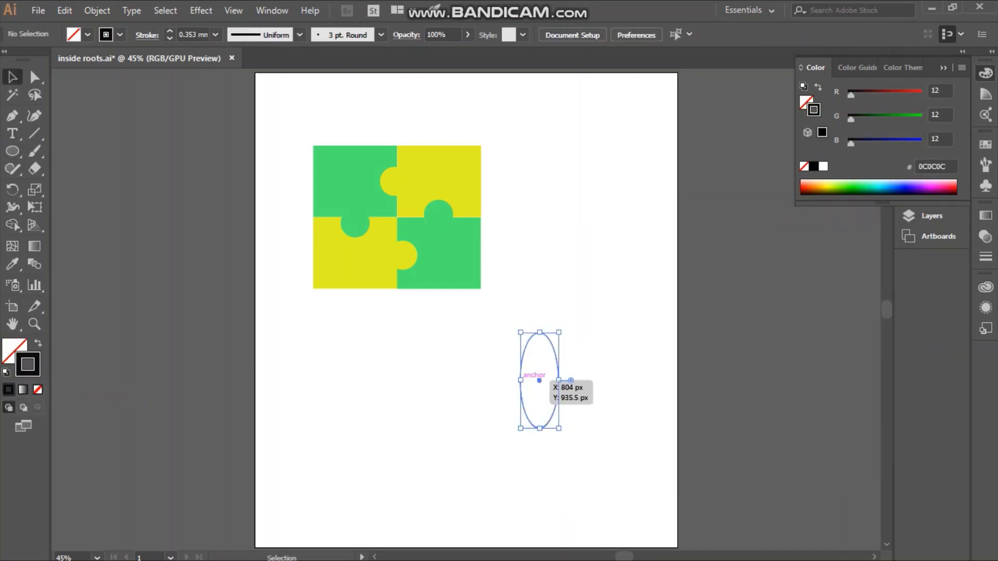
key(ctrl+c)
key(ctrl+v)
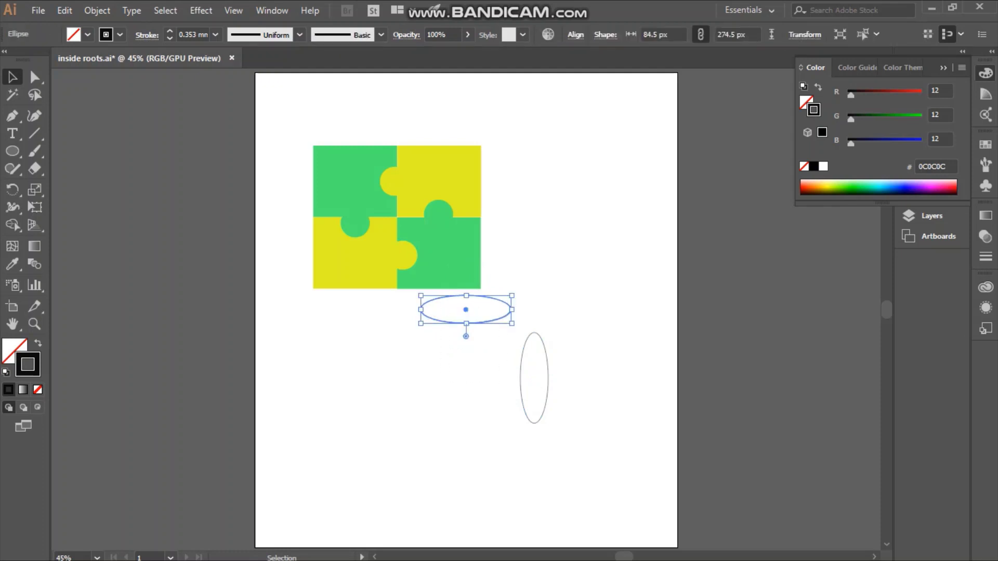
drag(466, 322, 532, 391)
drag(578, 364, 557, 338)
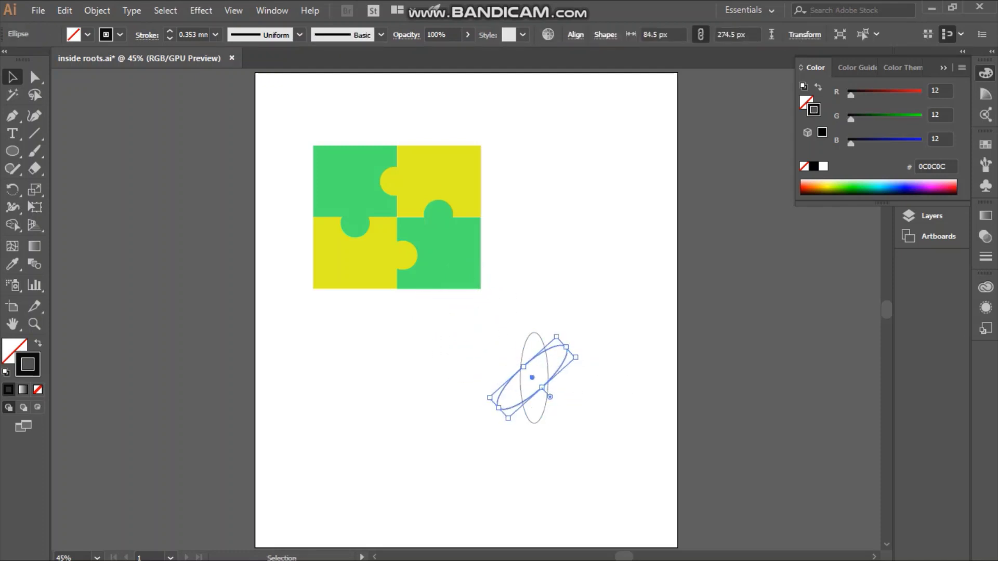
key(ctrl+c)
key(ctrl+v)
drag(511, 296, 525, 343)
drag(465, 310, 534, 378)
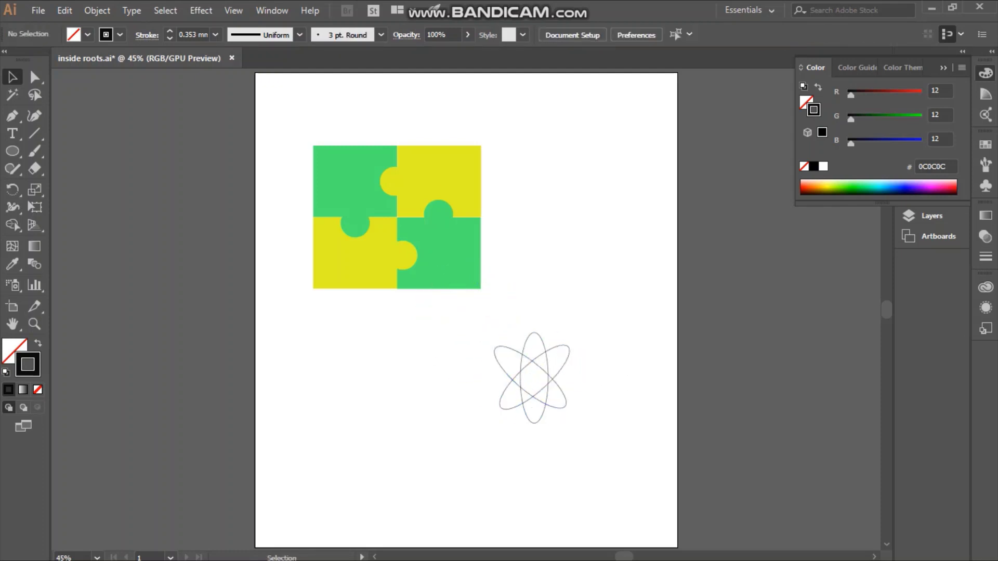
Add a small nucleus ellipse at the atom's centre and group all the atom parts
key(ctrl+shift+a)
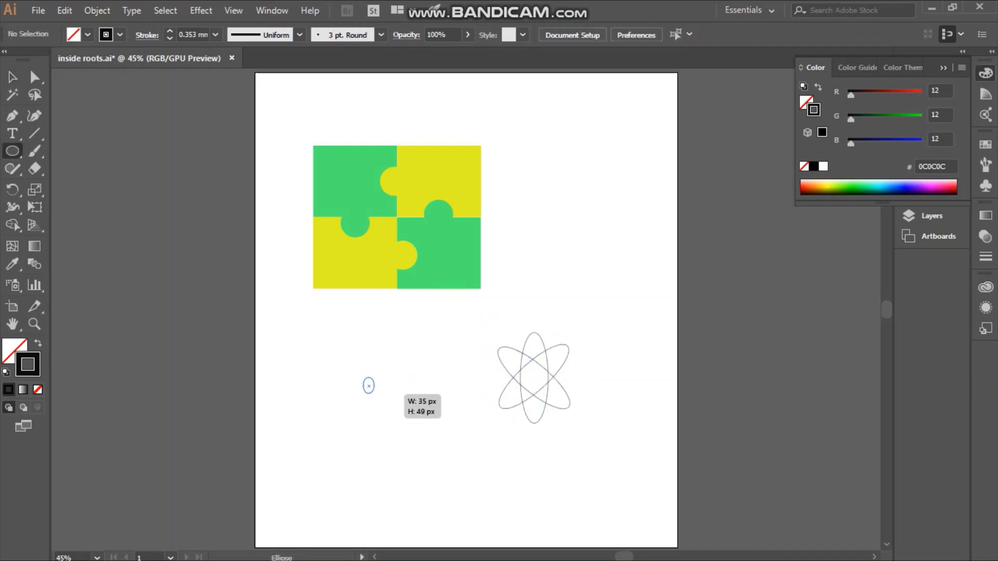
key(v)
drag(374, 393, 533, 378)
key(ctrl+shift+a)
click(533, 379)
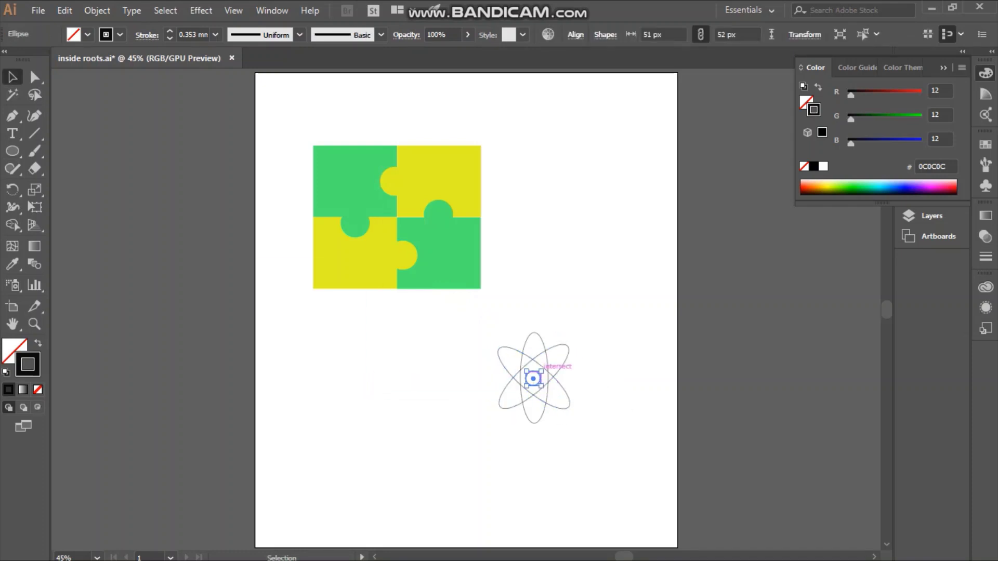
key(ctrl+shift+a)
click(560, 409)
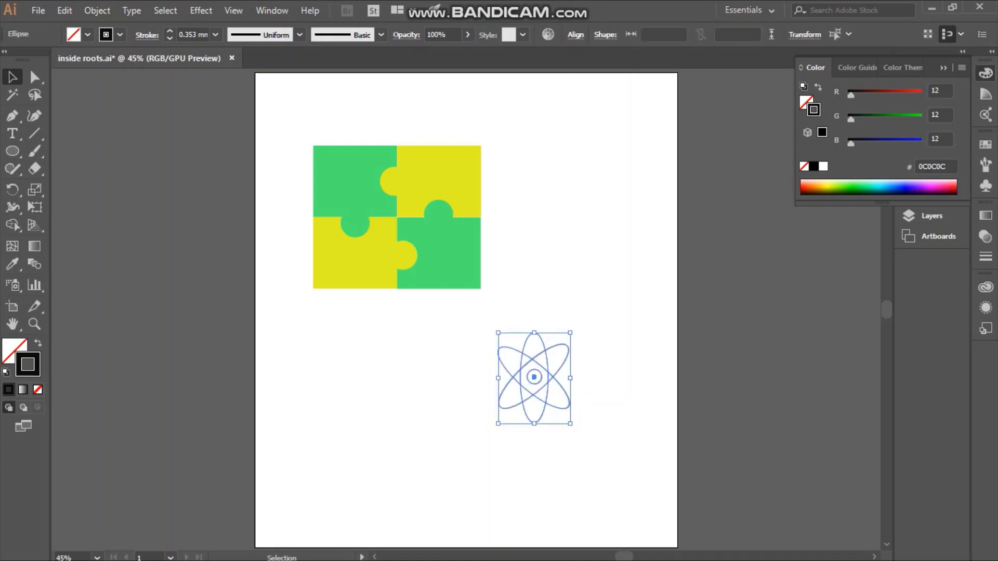
key(ctrl+g)
key(ctrl+shift+a)
Move the atom onto the lower-right green piece and shrink it to fit
click(531, 390)
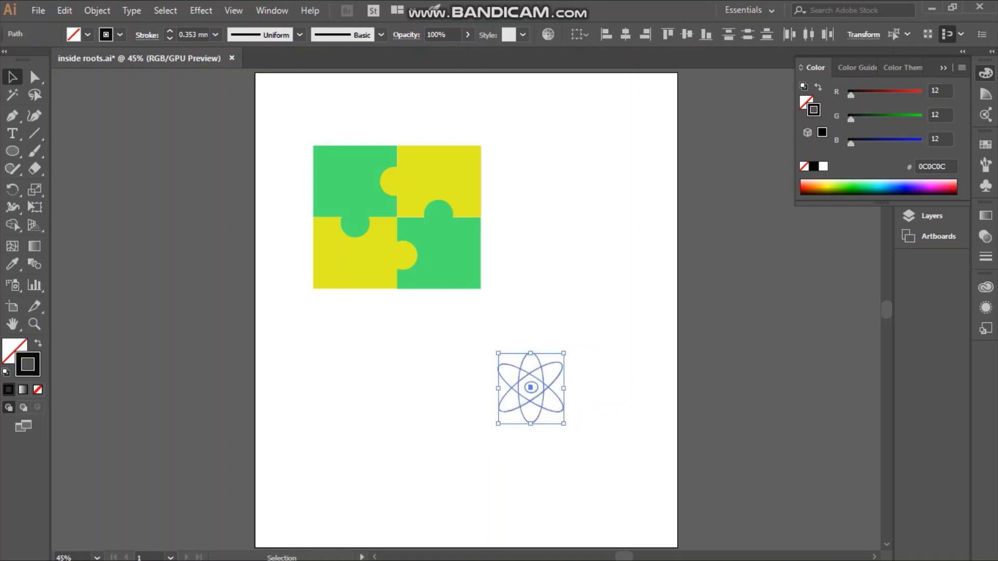
drag(531, 390, 444, 252)
drag(411, 215, 423, 232)
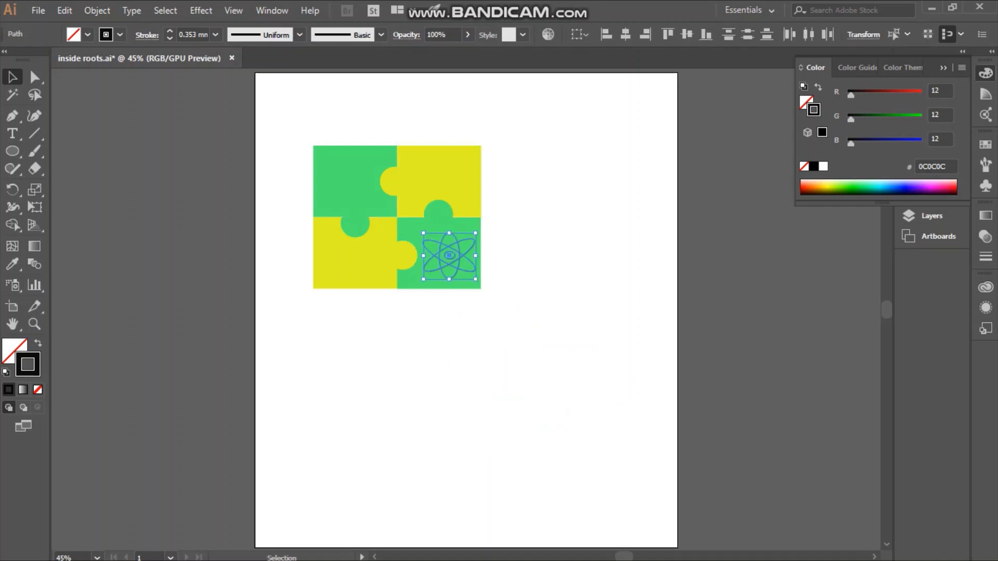
drag(462, 269, 460, 267)
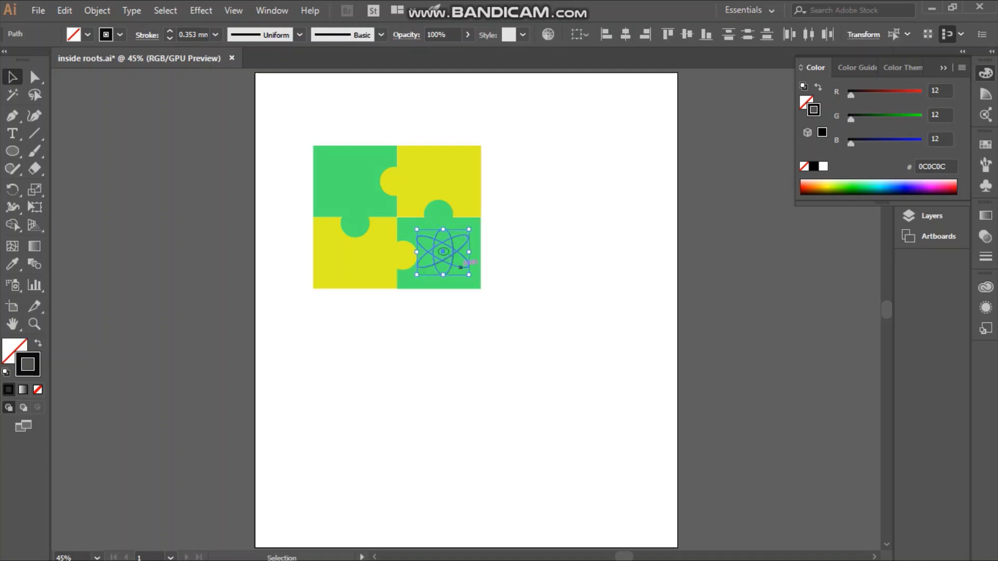
Give the atom an off-white F9F9F7 outline at 1.5 mm weight and nudge it right
double_click(28, 364)
click(512, 258)
click(856, 261)
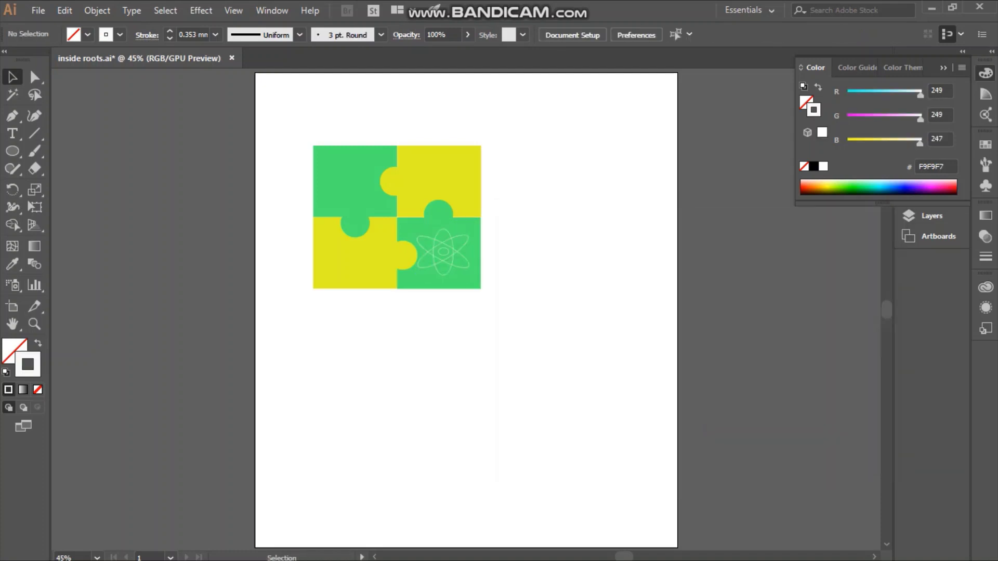
text(0.5)
click(457, 262)
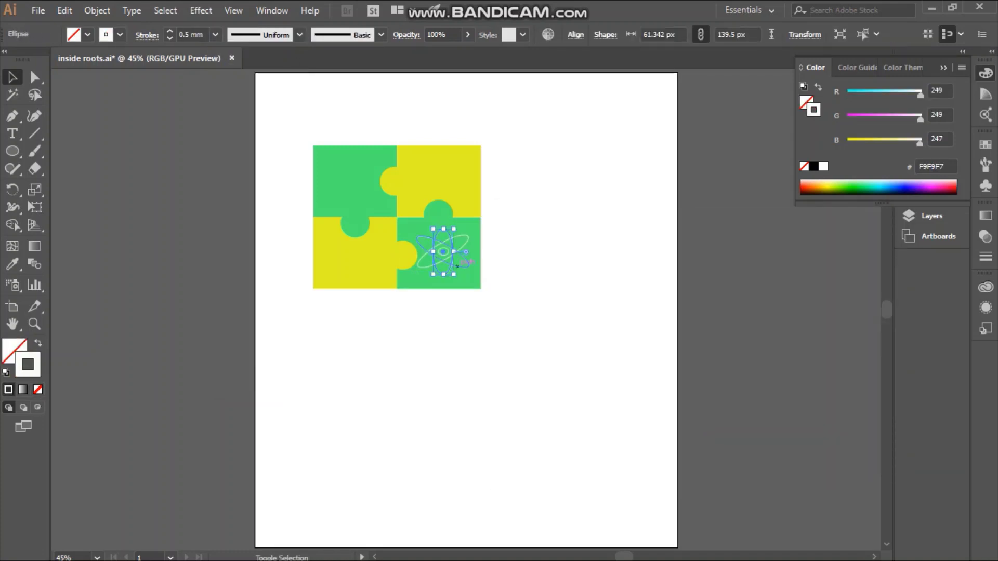
shift+click(422, 246)
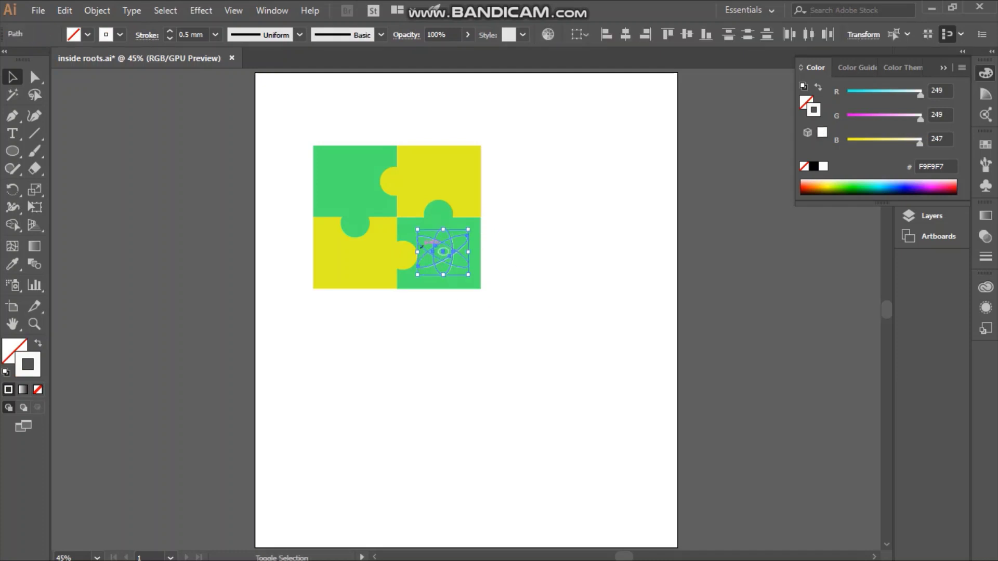
click(214, 34)
key(ctrl+shift+a)
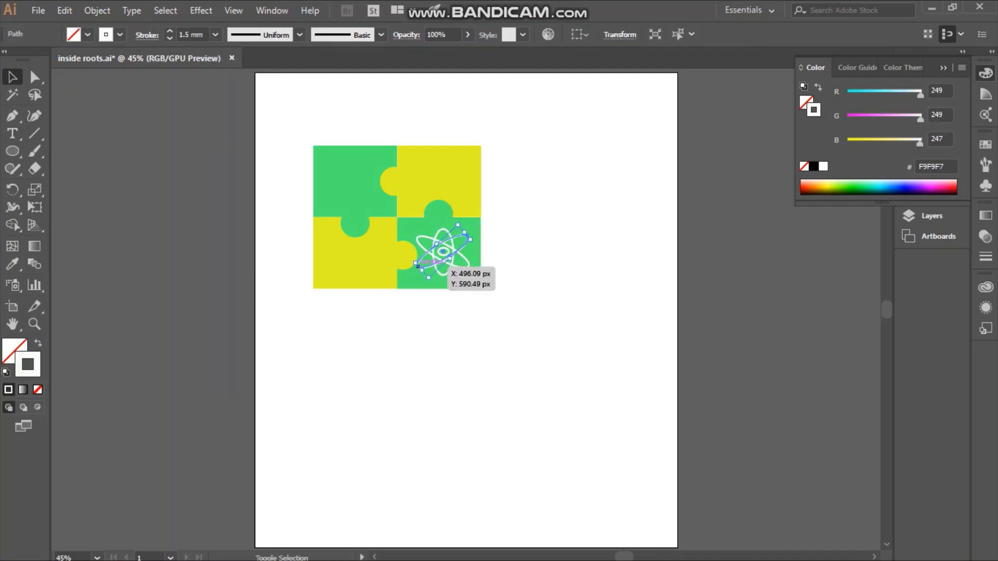
drag(450, 235, 453, 237)
key(ctrl+shift+a)
Draw a circle below the puzzle with a light grey F4F4F4 hexagon inside
key(Escape)
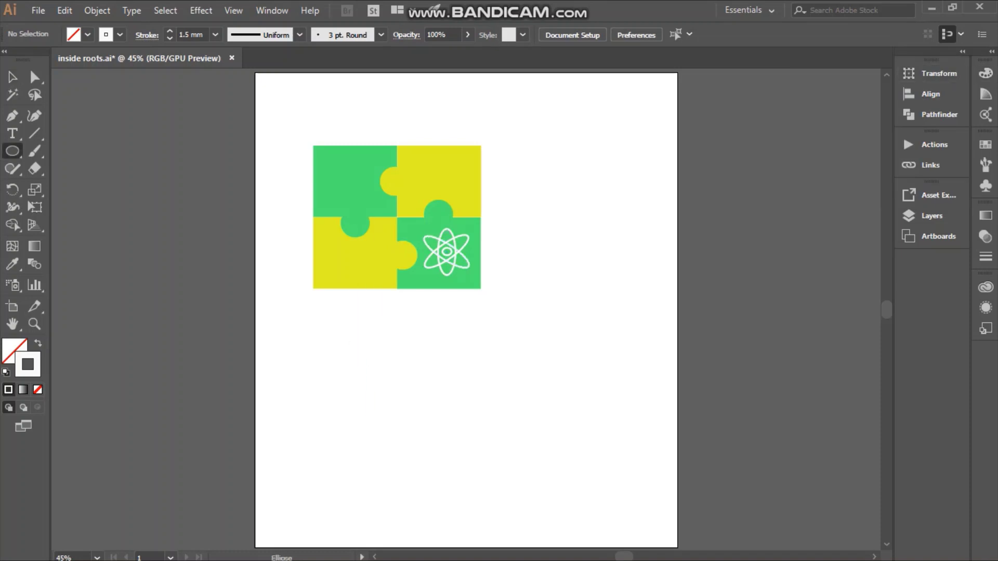
mouse_move(363, 404)
mouse_down()
mouse_move(418, 458)
mouse_move(401, 422)
mouse_move(396, 432)
mouse_move(485, 337)
mouse_up()
key(v)
key(ctrl+shift+a)
click(14, 352)
double_click(14, 351)
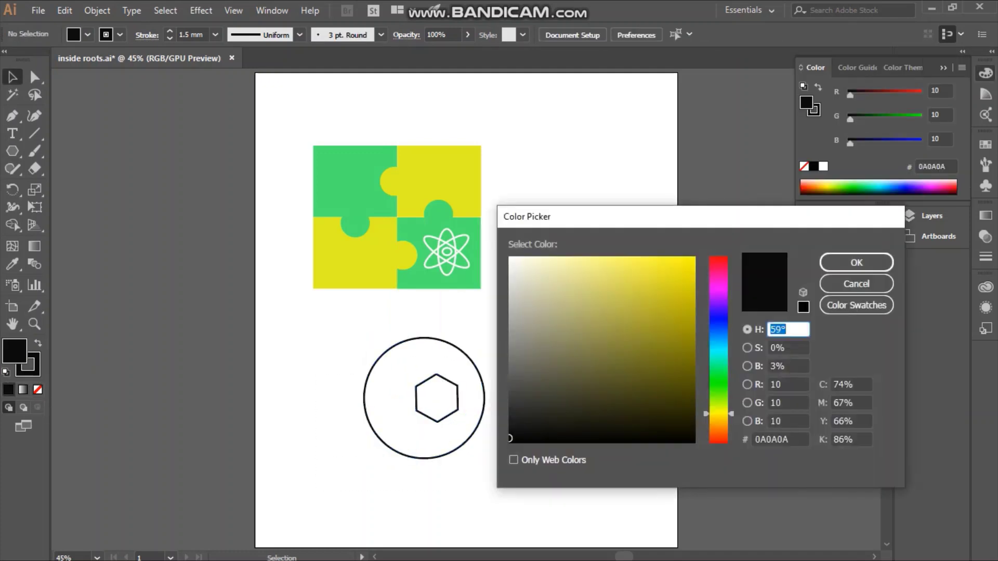
key(Return)
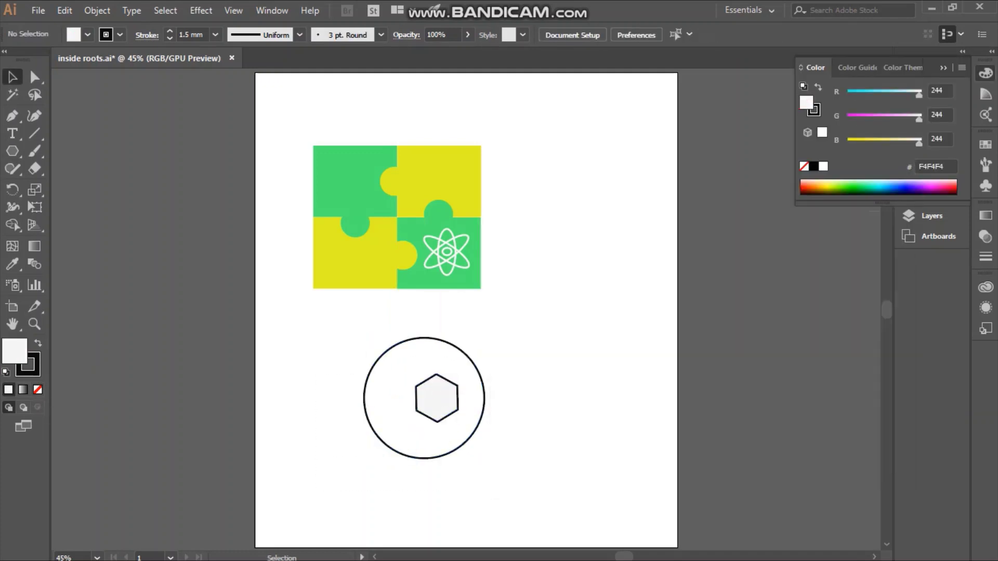
Cut a triangle patch from a hexagon copy and place it on the circle's top edge
drag(416, 387, 544, 363)
drag(35, 169, 83, 185)
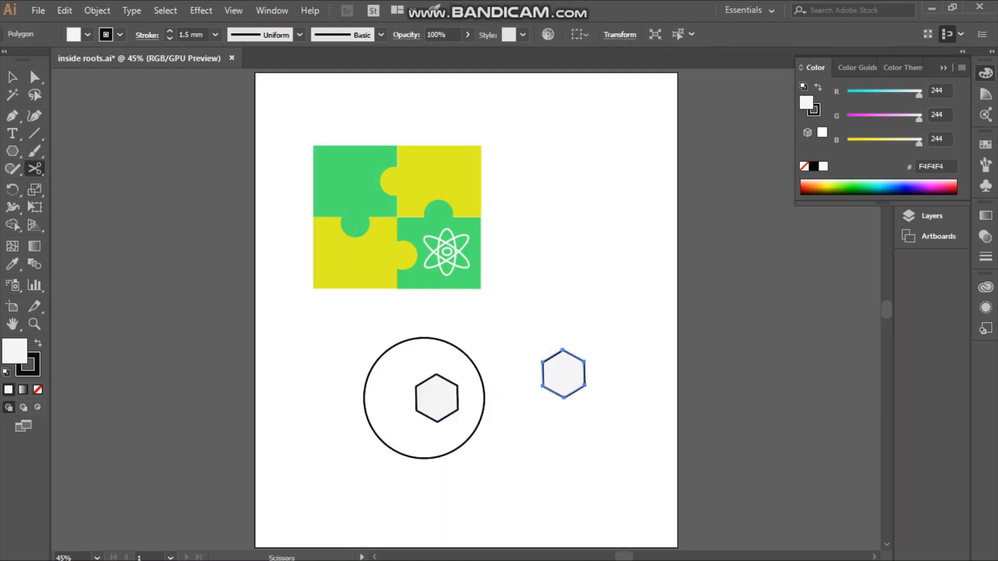
click(564, 398)
click(543, 363)
key(v)
drag(577, 369, 605, 344)
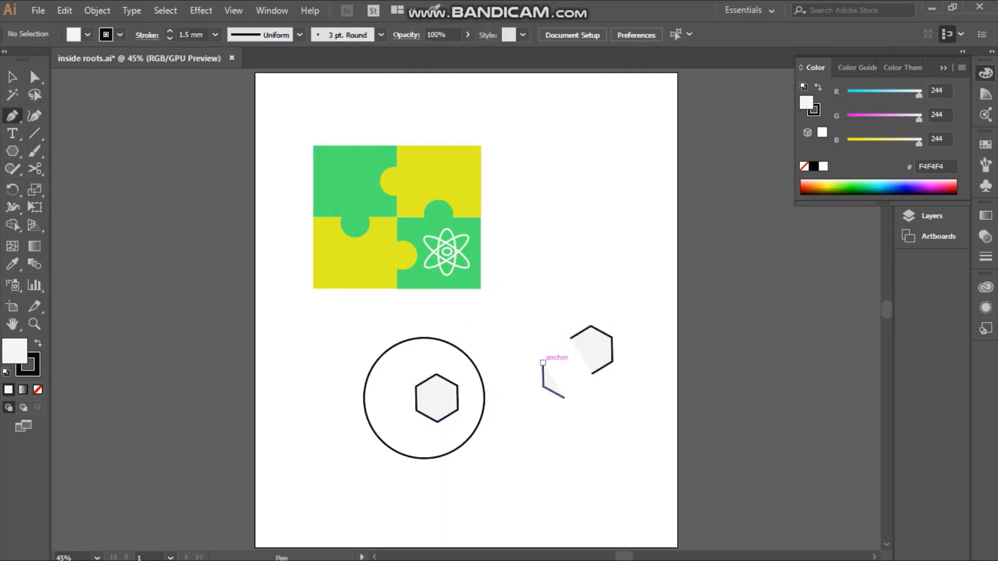
click(543, 362)
key(v)
drag(551, 382, 404, 341)
key(ctrl+shift+a)
Thin the triangle patch outline to 0.35 mm and cut the remaining pentagon piece
click(391, 350)
click(215, 34)
click(231, 100)
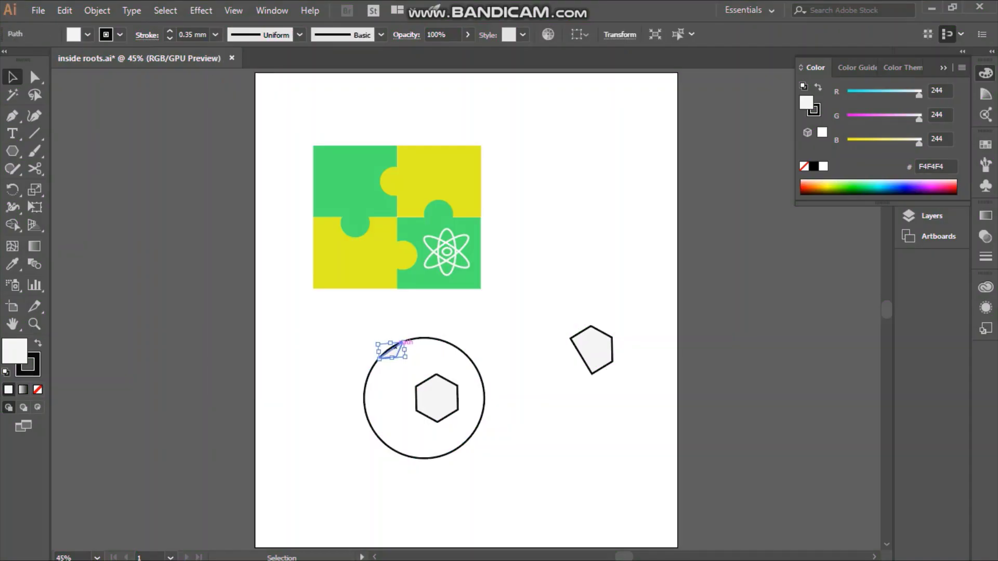
key(ctrl+shift+a)
click(570, 338)
key(v)
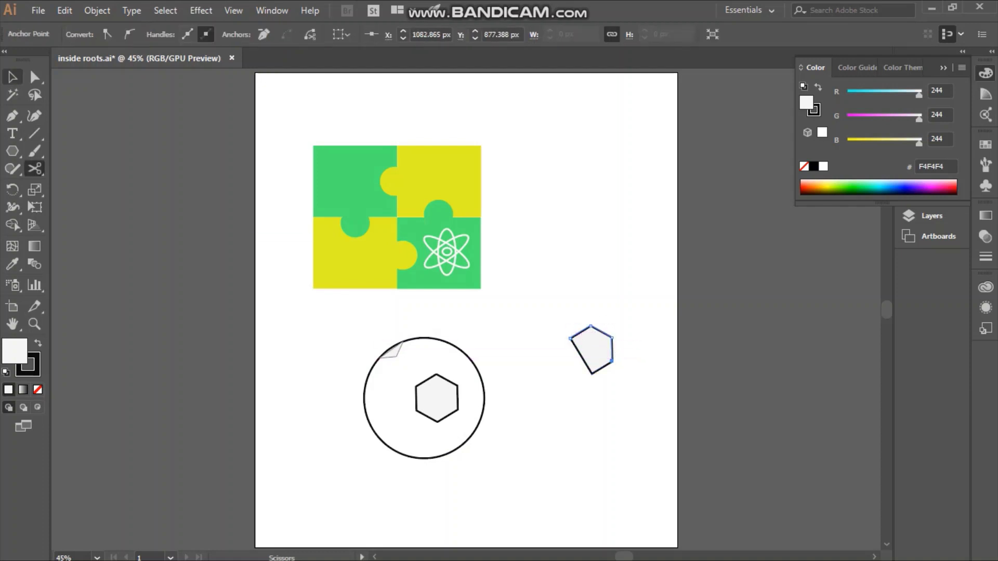
key(ctrl+shift+a)
Move a cut patch to the circle's lower-left edge and rotate the central hexagon slightly
mouse_move(593, 343)
mouse_down()
mouse_move(613, 287)
mouse_move(398, 425)
mouse_up()
key(v)
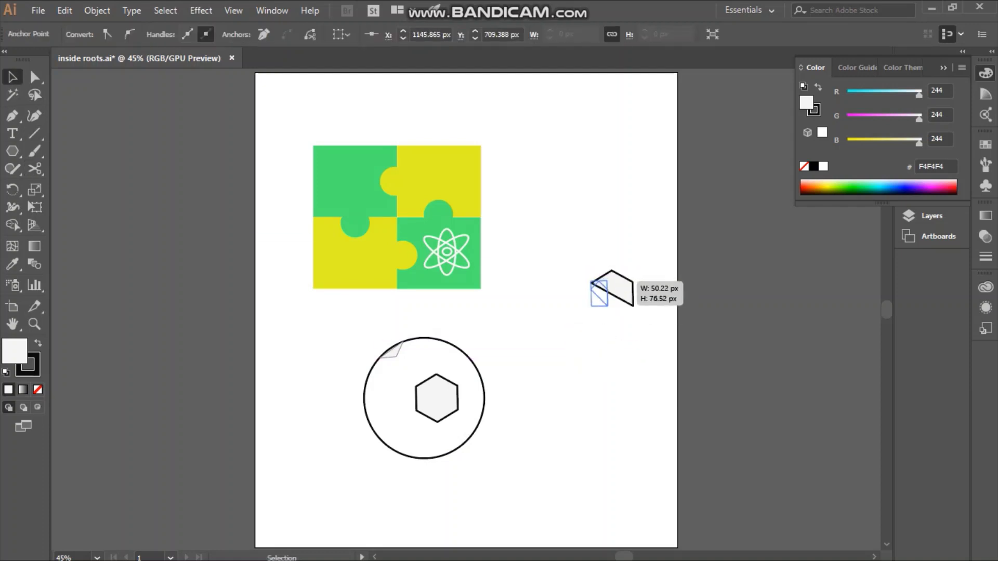
key(ctrl+shift+a)
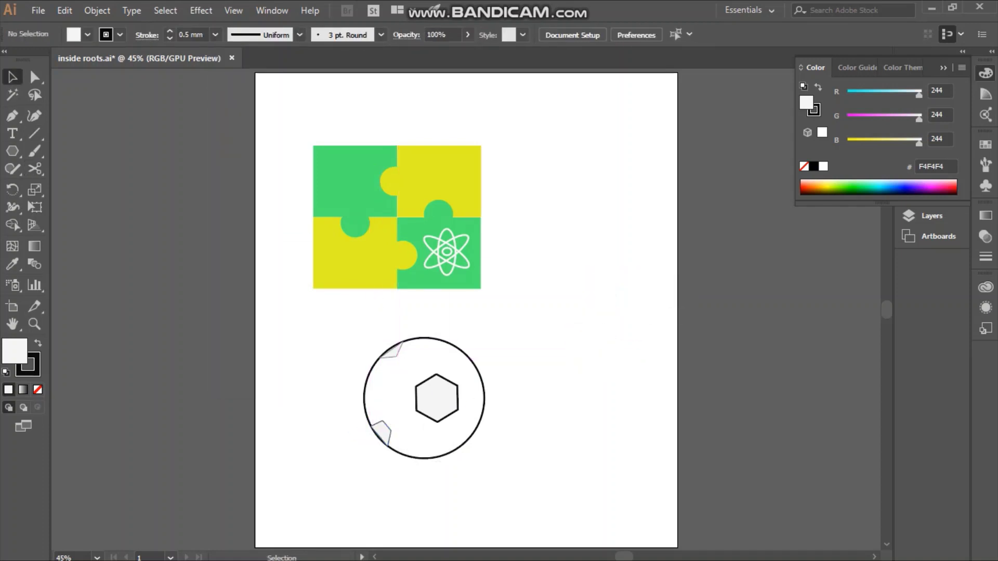
drag(460, 418, 457, 403)
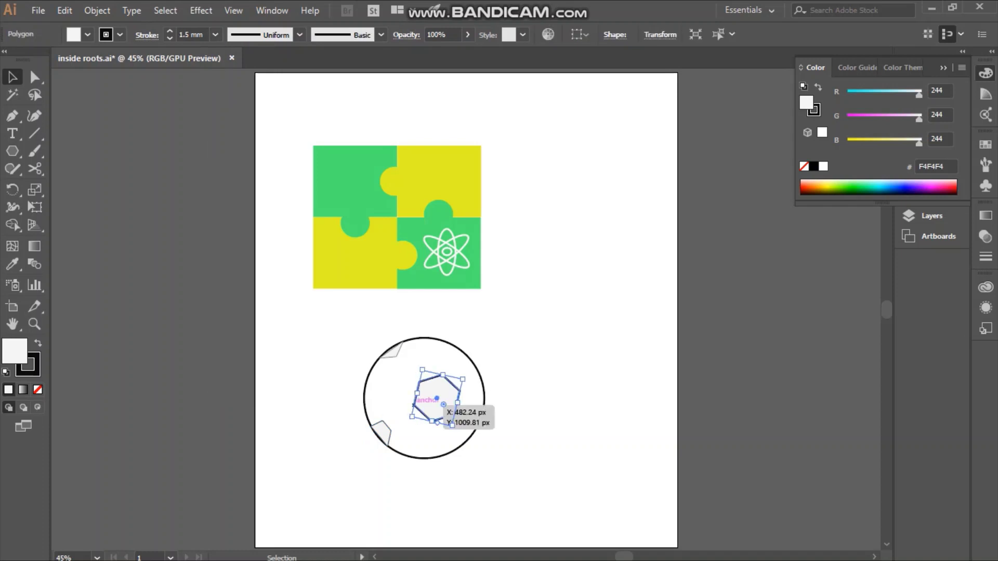
key(ctrl+shift+a)
click(381, 433)
key(ctrl+shift+a)
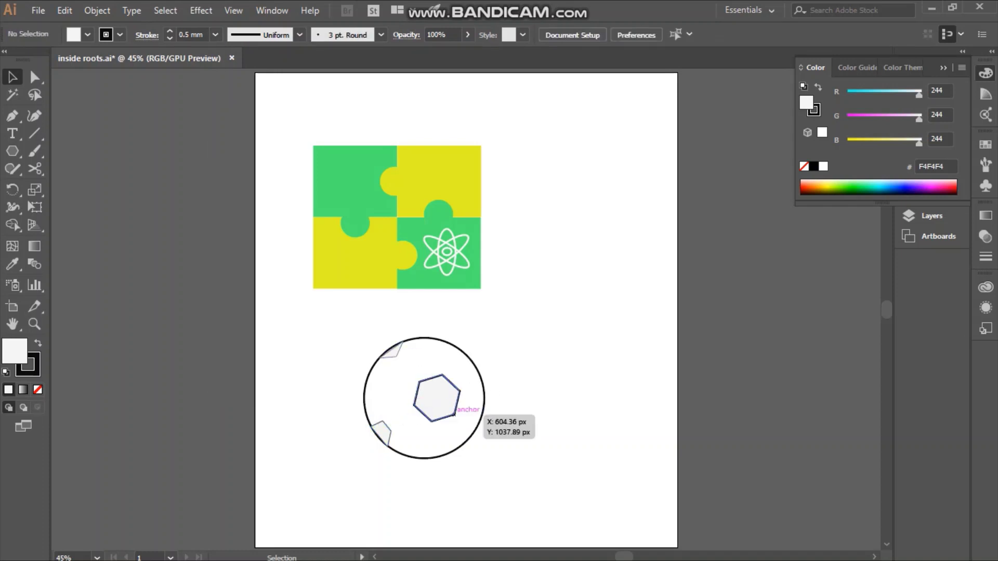
Draw thin seam lines from the hexagon corners out to the ball's patches and rim
drag(409, 344, 558, 345)
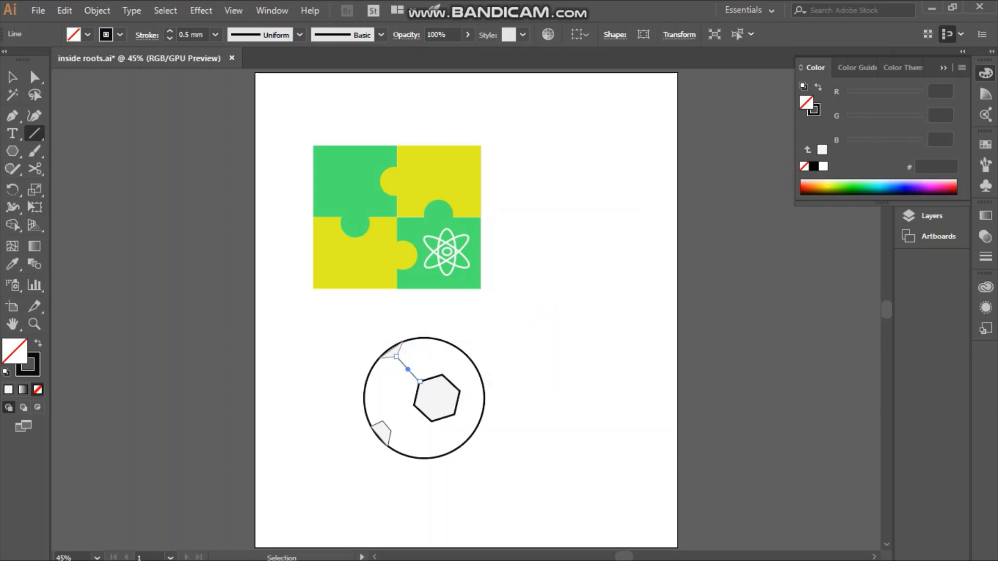
drag(424, 403, 465, 425)
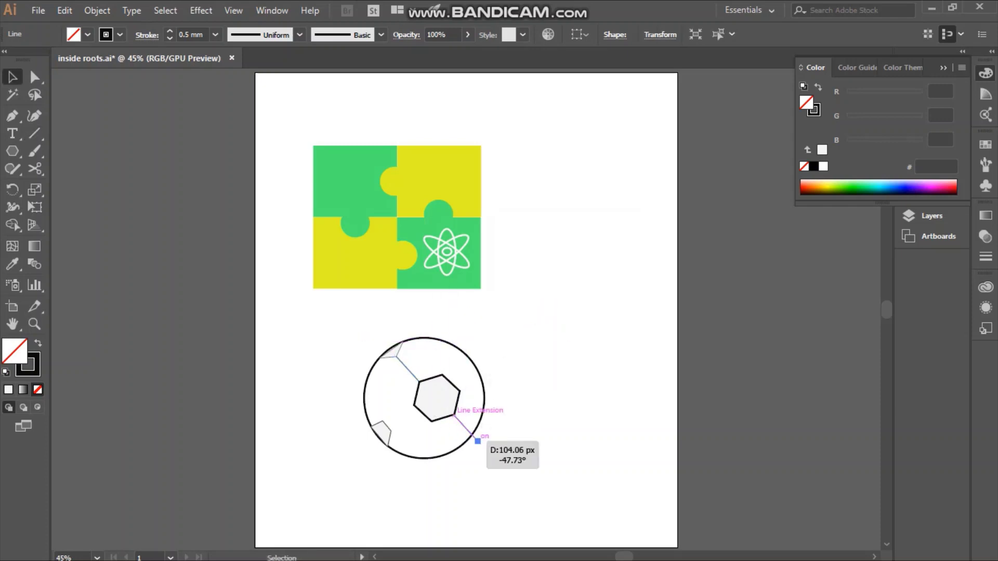
drag(466, 309, 401, 417)
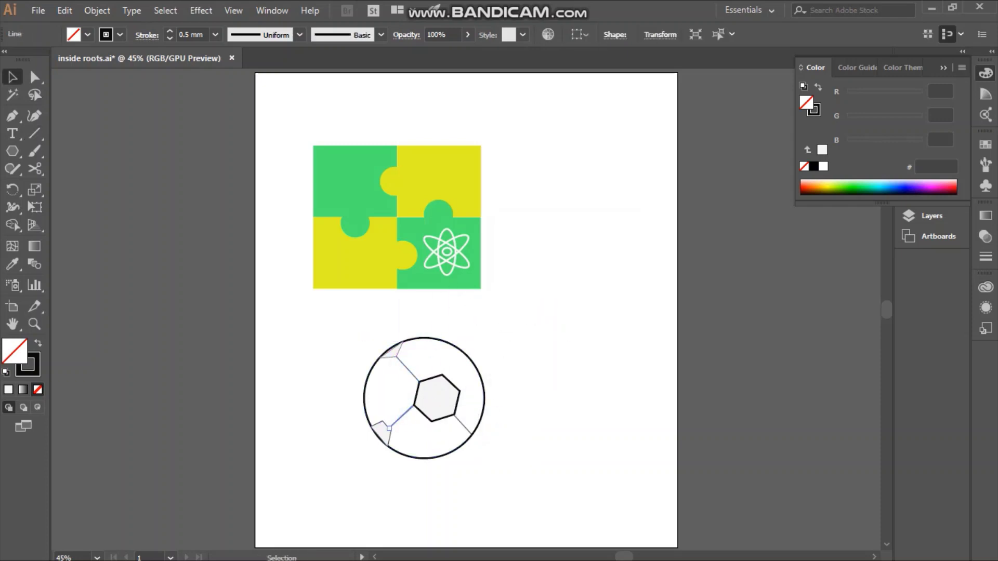
mouse_move(398, 364)
mouse_down()
mouse_move(424, 439)
mouse_move(465, 310)
mouse_move(391, 436)
mouse_move(381, 433)
mouse_up()
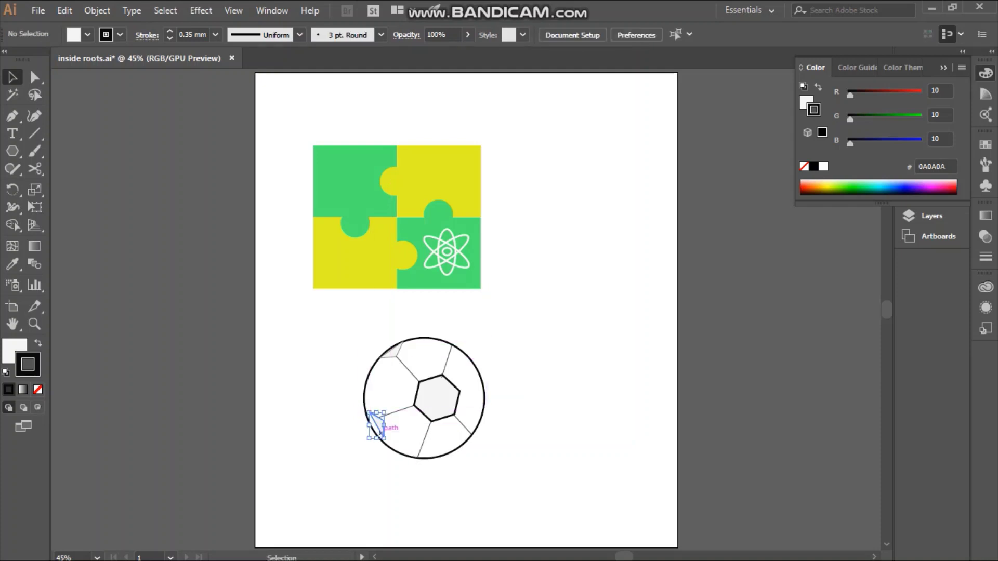
Copy the top seam line and place the copy on the hexagon's right corner
key(ctrl+z)
key(ctrl+z)
key(ctrl+z)
key(ctrl+z)
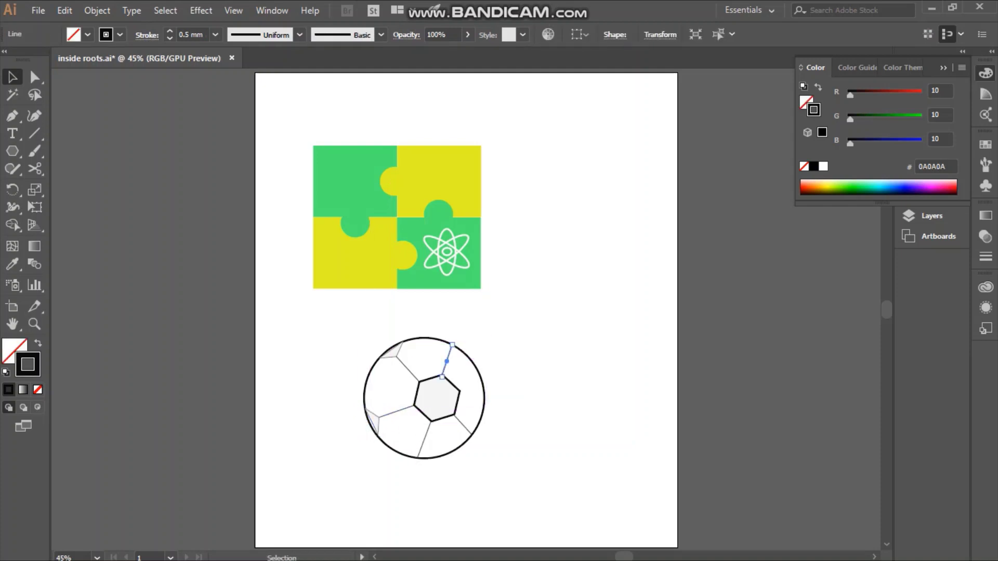
key(ctrl+c)
key(ctrl+v)
drag(470, 309, 471, 388)
key(ctrl+shift+a)
Make the soccer ball's stroke white (F9F9F7) and shrink it onto the lower-left yellow piece
click(436, 398)
double_click(28, 364)
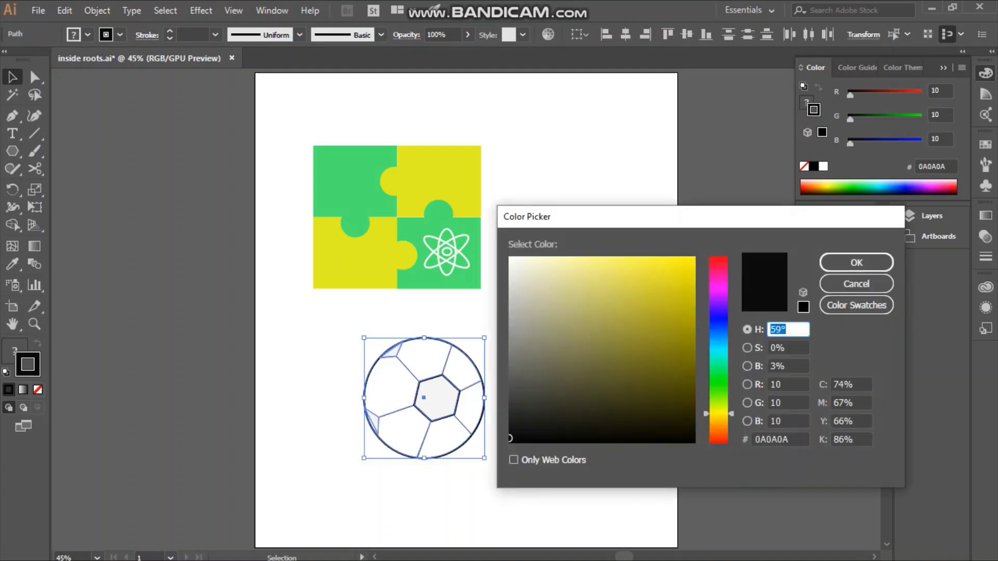
click(858, 263)
mouse_move(362, 337)
mouse_down()
mouse_move(445, 419)
mouse_move(345, 258)
mouse_move(360, 259)
mouse_move(446, 434)
mouse_move(372, 348)
mouse_move(340, 255)
mouse_up()
key(ctrl+shift+a)
Draw a new circle below the puzzle with the Ellipse tool
right_click(372, 348)
key(Escape)
key(ctrl+shift+a)
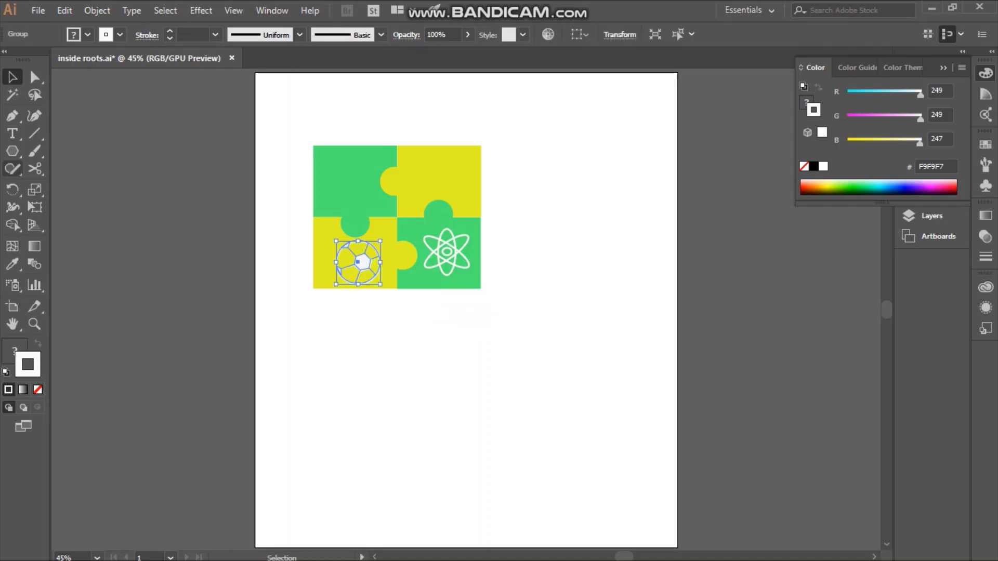
key(l)
mouse_move(417, 368)
mouse_down()
mouse_move(466, 417)
mouse_move(443, 319)
mouse_move(539, 399)
mouse_move(630, 397)
mouse_up()
Cut a copy of the circle into two half-arcs with the Scissors tool
key(v)
key(c)
click(558, 412)
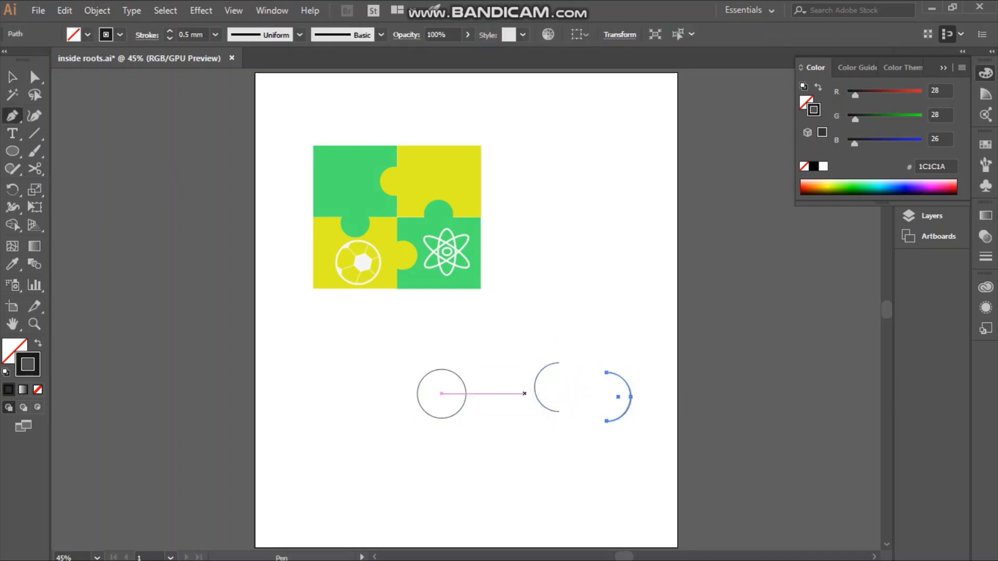
click(535, 388)
key(p)
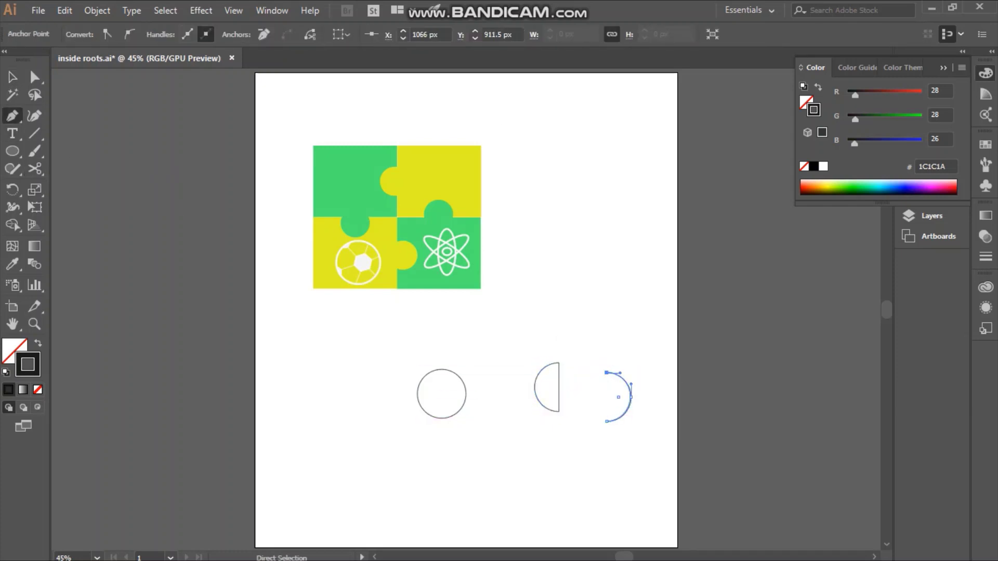
click(630, 398)
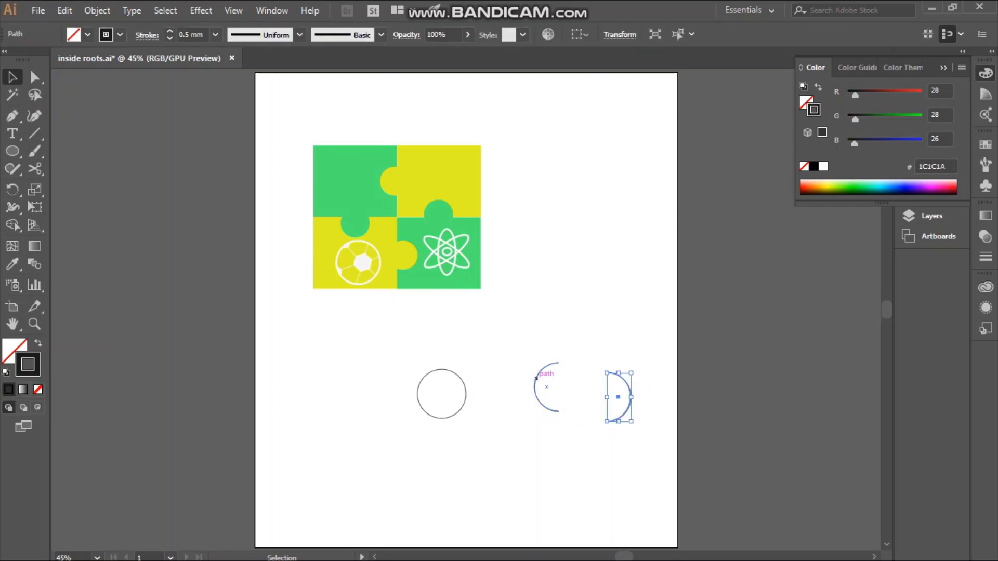
Place a half-arc inside the circle and add a mirrored copy opposite it
drag(541, 384, 434, 395)
click(428, 395)
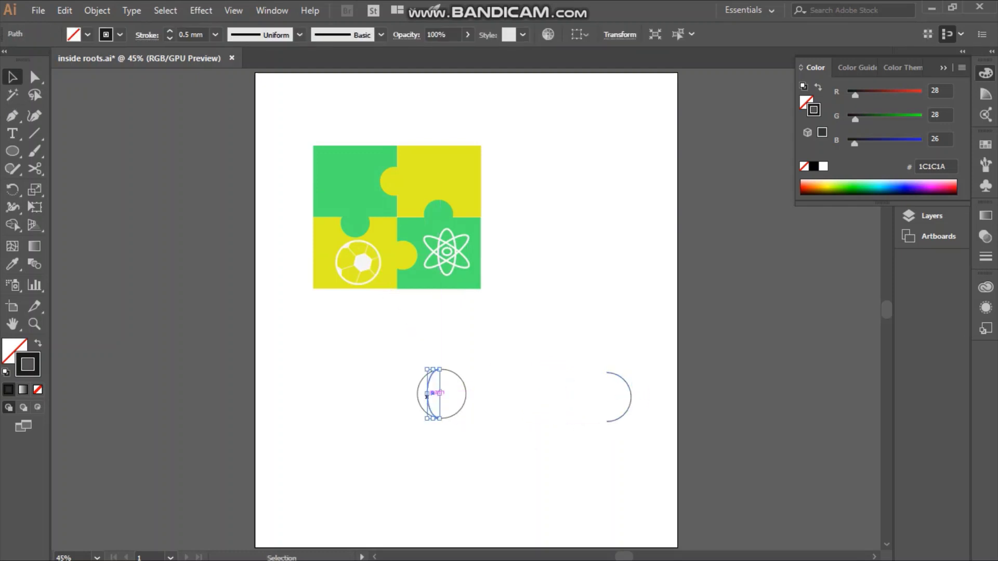
key(ctrl+c)
key(ctrl+v)
right_click(458, 317)
click(636, 279)
click(503, 371)
mouse_move(464, 312)
mouse_down()
mouse_move(453, 398)
mouse_move(466, 393)
mouse_move(444, 418)
mouse_up()
key(ctrl+shift+a)
Add straight crossing lines to the globe, then resize the globe narrower
key(backslash)
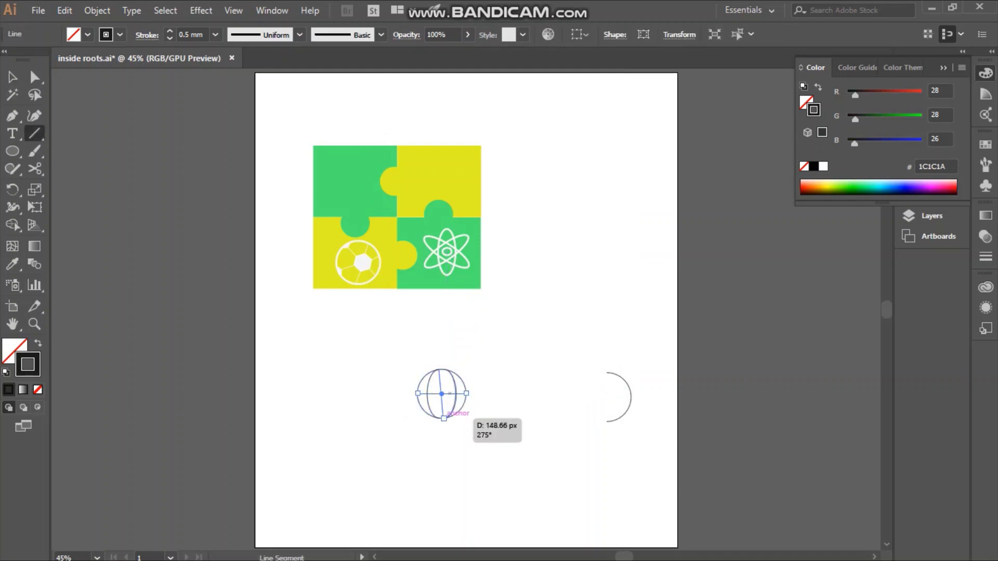
key(v)
key(ctrl+shift+a)
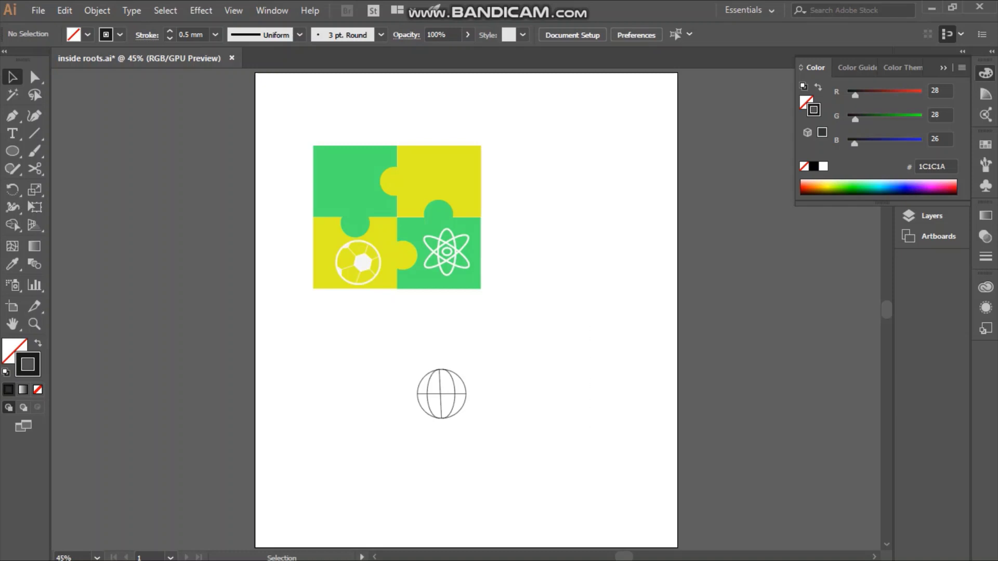
click(459, 411)
mouse_move(466, 418)
mouse_down()
mouse_move(456, 410)
mouse_move(442, 177)
mouse_move(417, 155)
mouse_up()
Set the globe's stroke color to off-white F9F9F9
double_click(27, 364)
click(511, 259)
click(856, 263)
key(ctrl+shift+a)
Raise the soccer ball's stroke weight to 1.5 mm
click(440, 181)
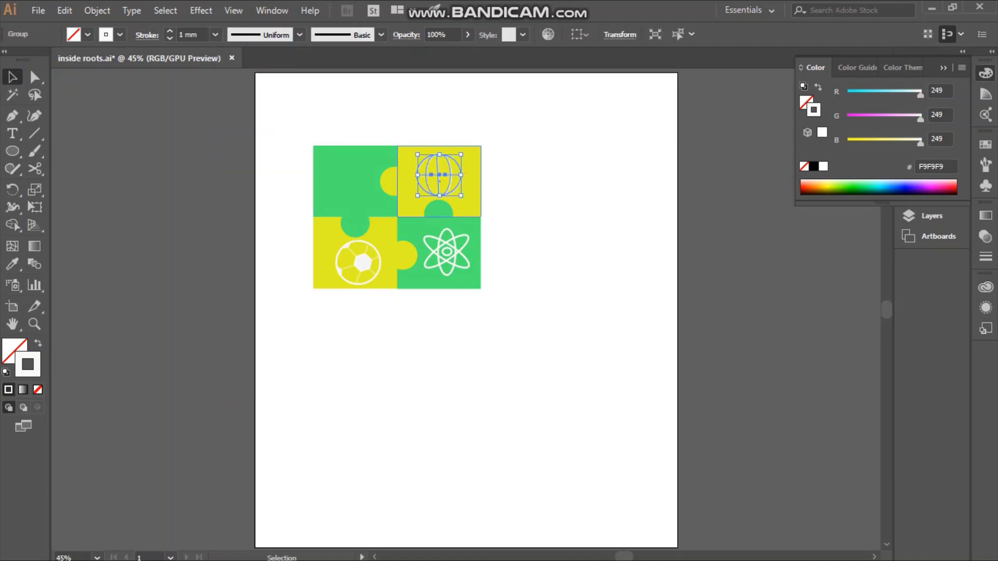
key(ctrl+shift+a)
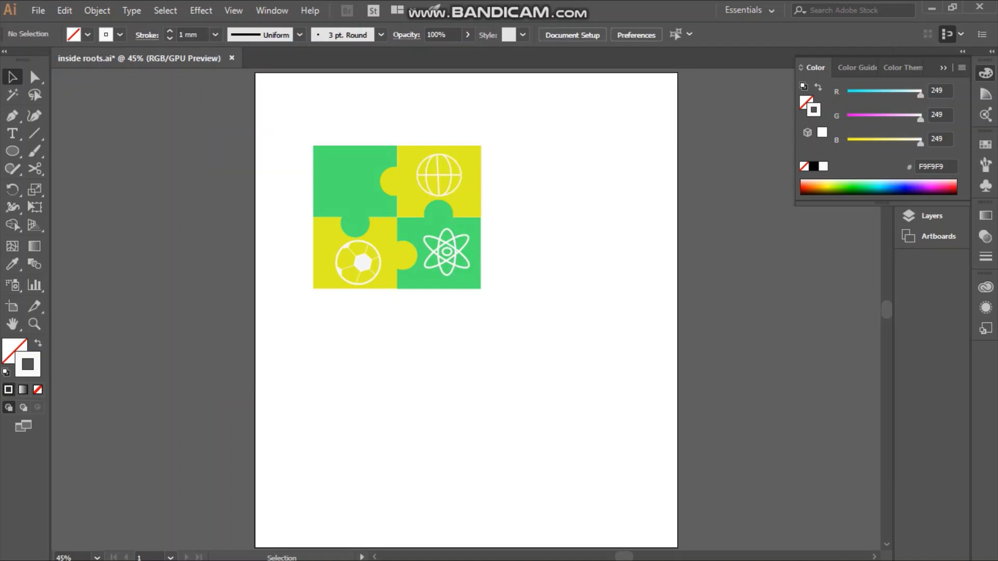
click(350, 263)
click(215, 35)
click(234, 145)
click(439, 175)
click(215, 35)
click(233, 145)
Select the soccer ball group, then select and adjust an ellipse of the atom icon
click(350, 224)
key(ctrl+shift+a)
click(348, 283)
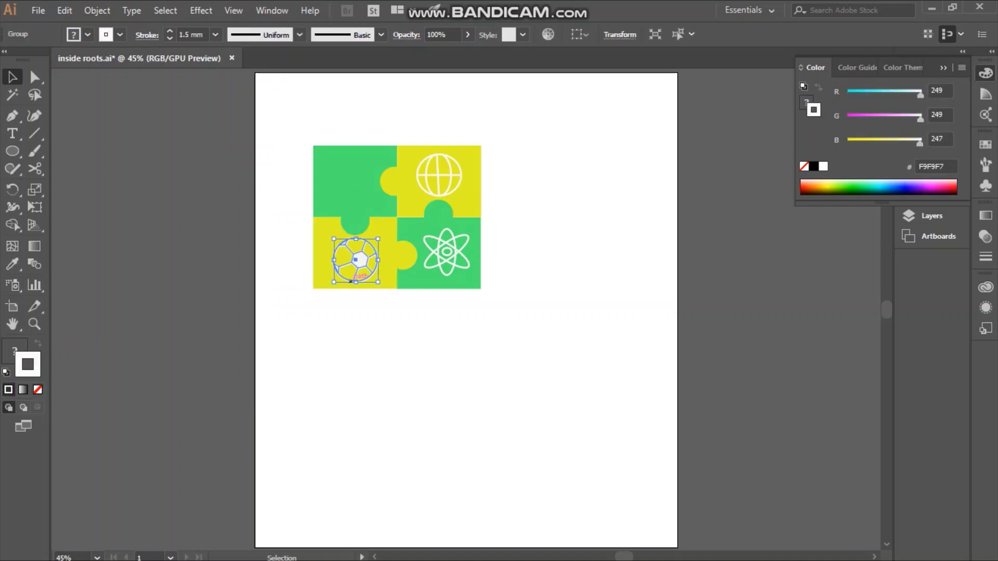
key(ctrl+shift+a)
click(458, 266)
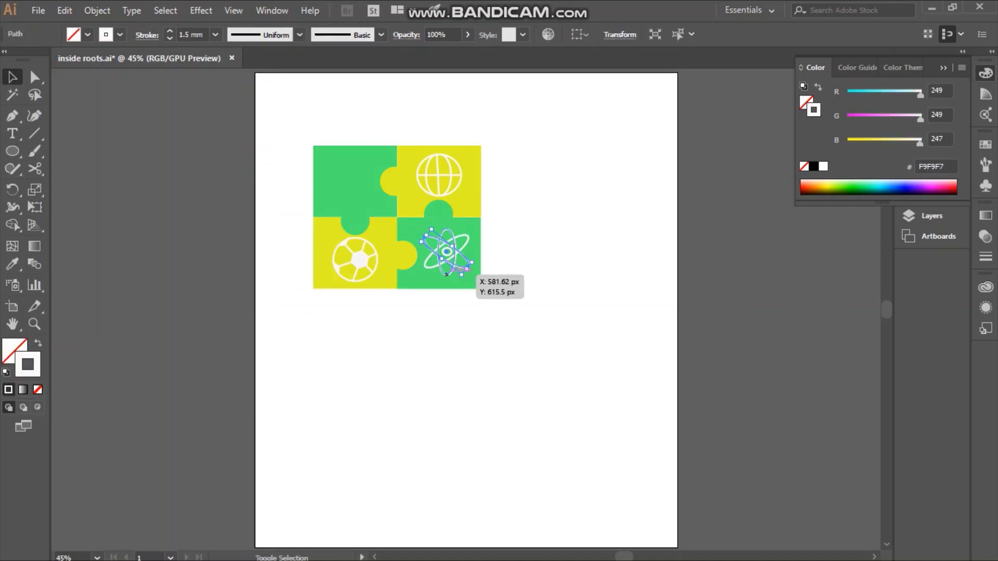
drag(446, 274, 444, 267)
Check the stacking of the lower and upper yellow puzzle bumps
right_click(442, 241)
key(Escape)
click(406, 255)
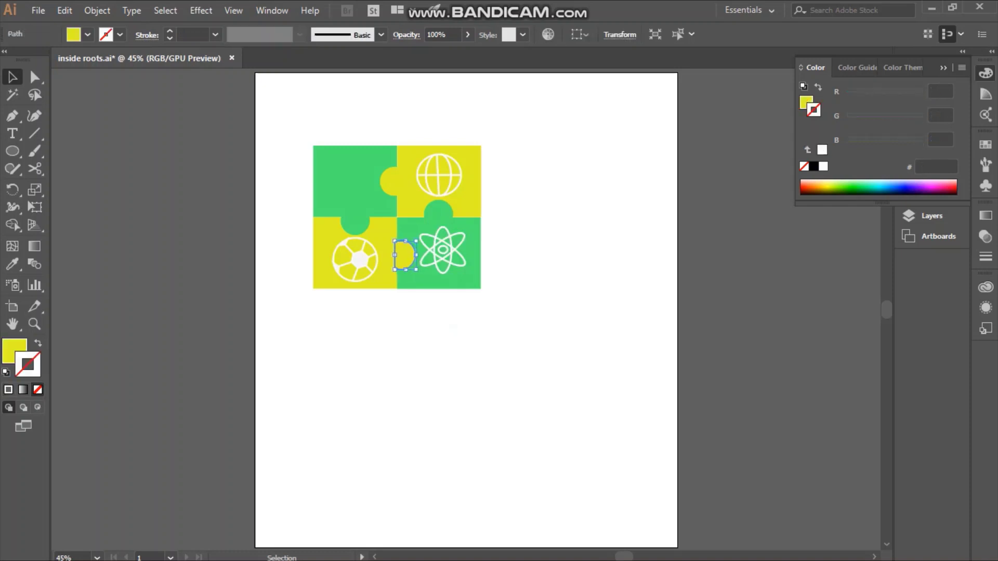
key(ctrl+shift+a)
click(390, 181)
key(ctrl+shift+a)
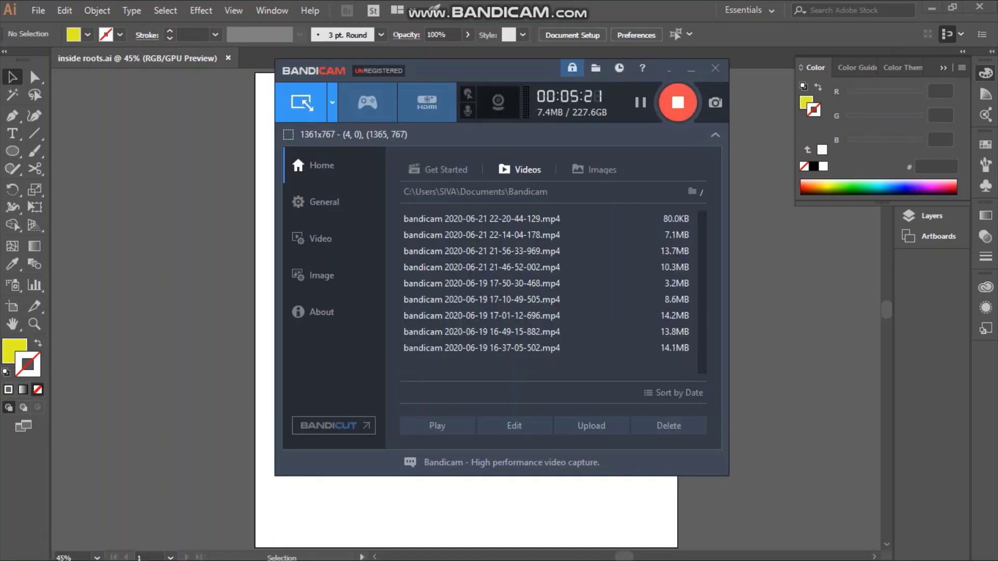
Draw a yellow ellipse below the puzzle and reshape it into a pointed ferrule
key(l)
drag(415, 393, 474, 451)
key(shift+asciitilde)
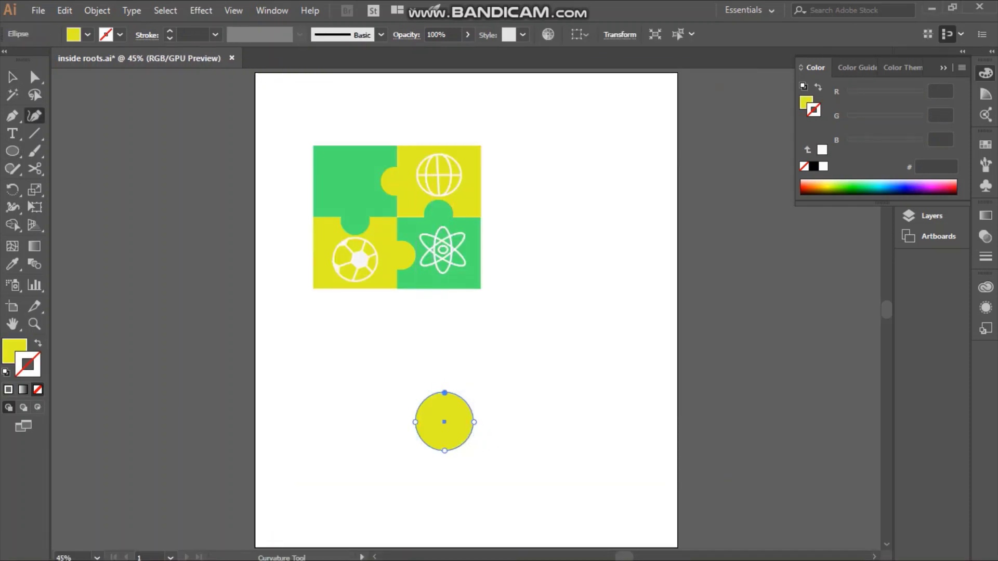
drag(444, 392, 444, 364)
click(445, 450)
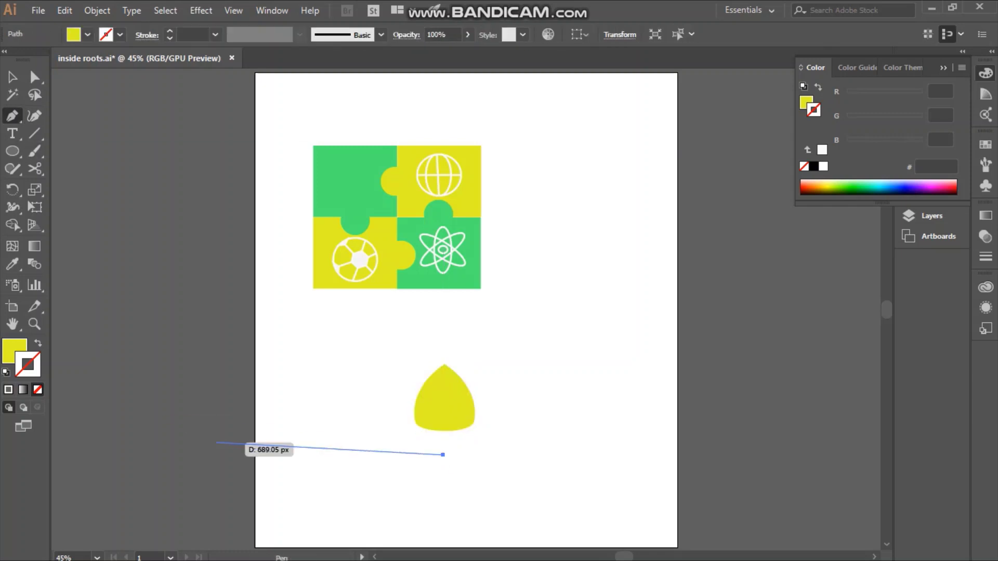
drag(444, 456, 220, 447)
Rotate the ferrule shape and scale it down
key(v)
key(ctrl+shift+a)
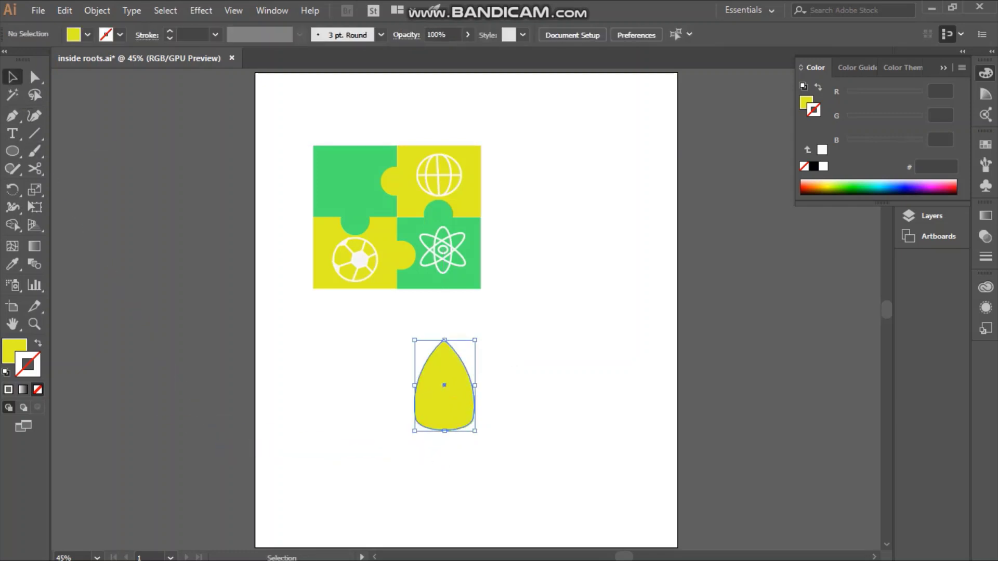
drag(476, 363, 489, 400)
mouse_move(395, 411)
mouse_down()
mouse_move(420, 372)
mouse_move(417, 358)
mouse_up()
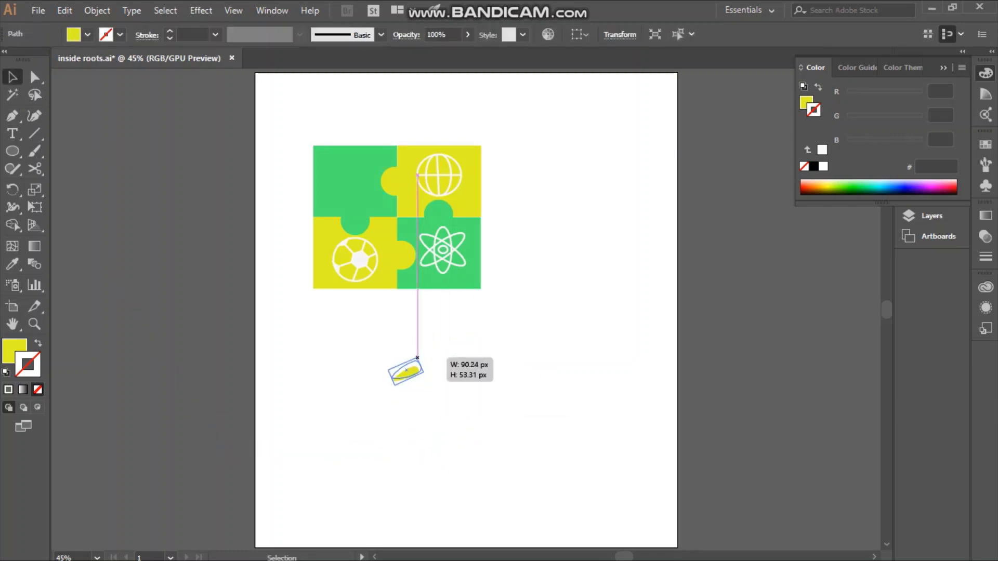
click(447, 405)
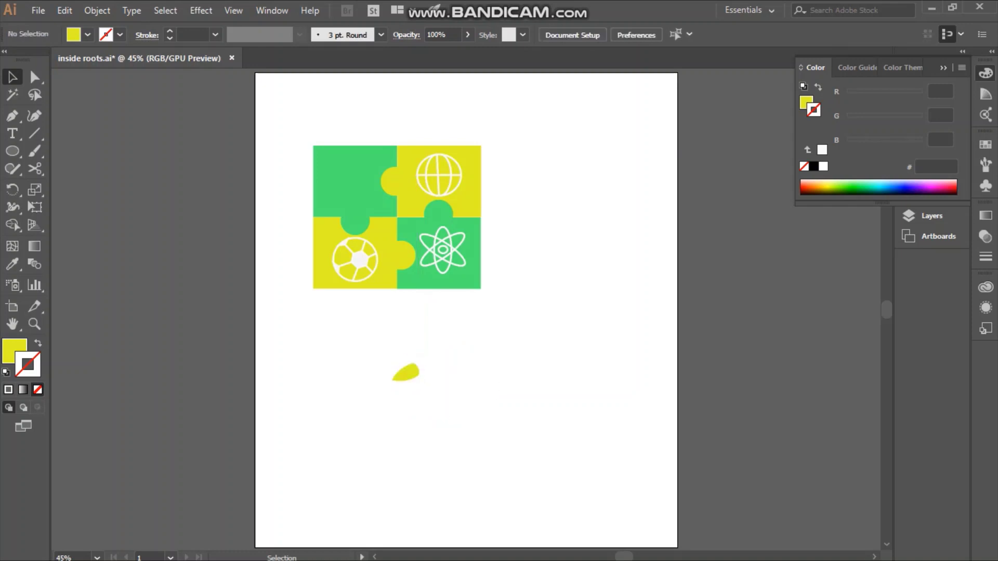
Draw a long ellipse for the brush handle and tilt it to the brush angle
key(b)
mouse_move(461, 356)
mouse_down()
mouse_move(586, 334)
mouse_move(586, 317)
mouse_up()
key(v)
drag(523, 347, 480, 348)
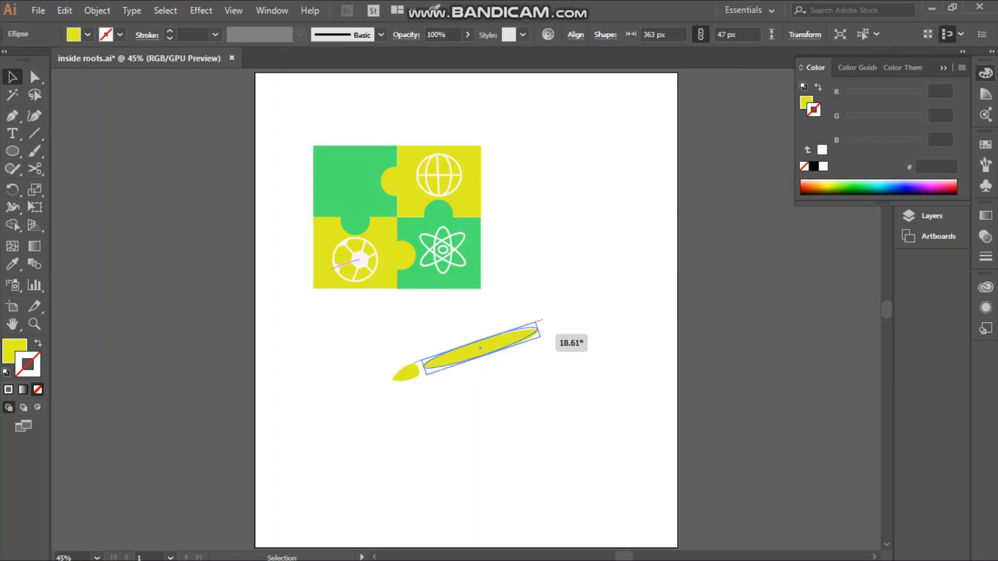
drag(540, 323, 541, 322)
Cut the handle at its end with Scissors and join it to the ferrule
key(c)
click(440, 367)
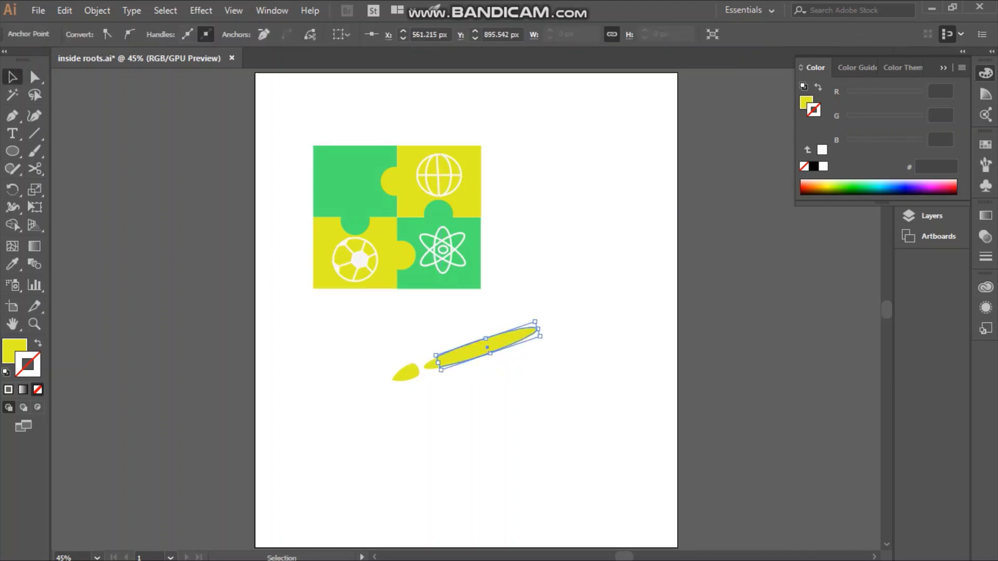
drag(487, 347, 471, 353)
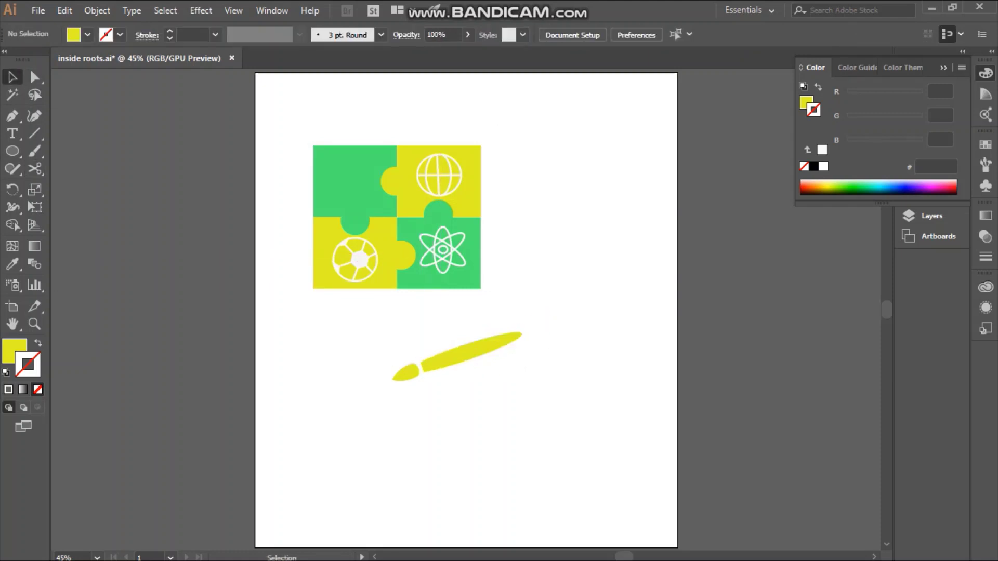
click(502, 347)
key(ctrl+shift+a)
Nudge the handle and ferrule into alignment and shorten the handle to about half
drag(489, 344, 488, 343)
key(ctrl+shift+a)
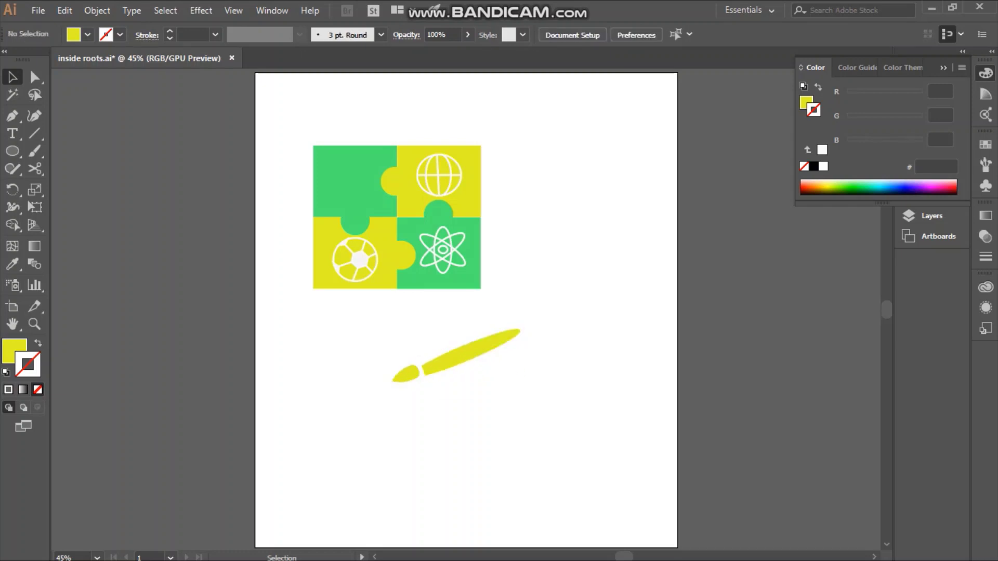
drag(411, 375, 408, 375)
drag(470, 354, 471, 351)
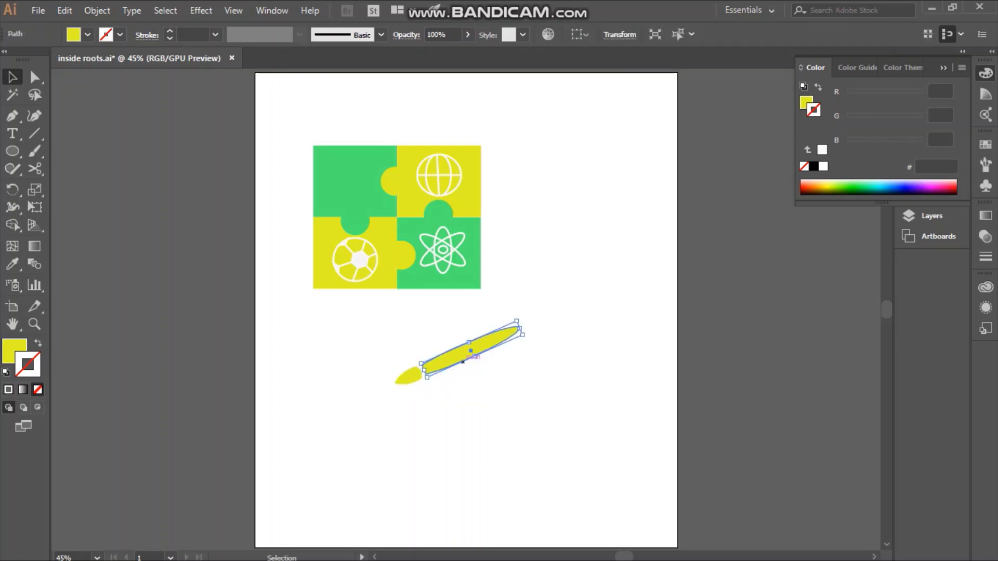
key(ctrl+shift+a)
click(468, 348)
drag(521, 389, 393, 289)
key(ctrl+shift+a)
Group the brush parts, fill them white (FFFFFF), and size the brush on the top-left green piece
right_click(419, 338)
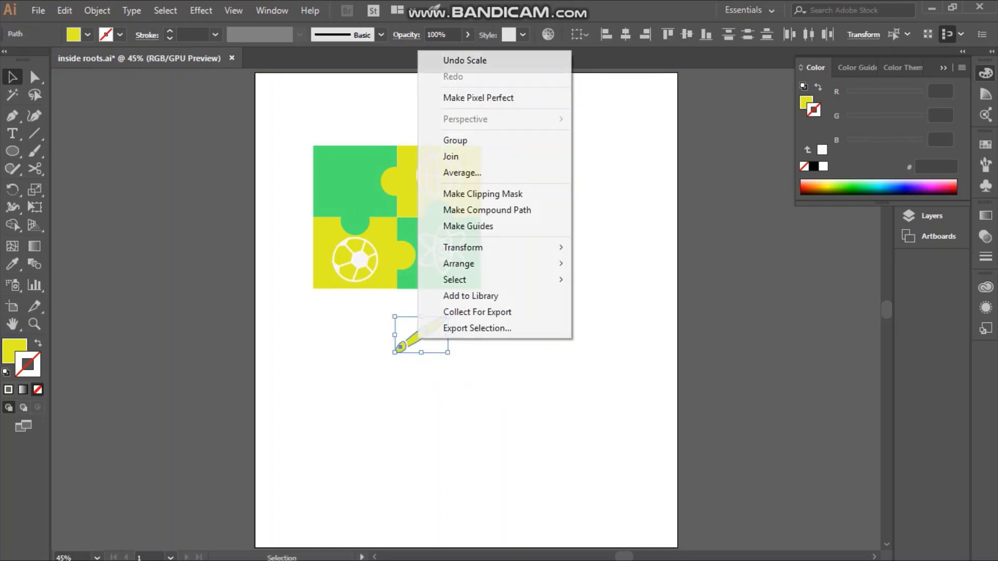
click(446, 138)
drag(447, 352, 439, 336)
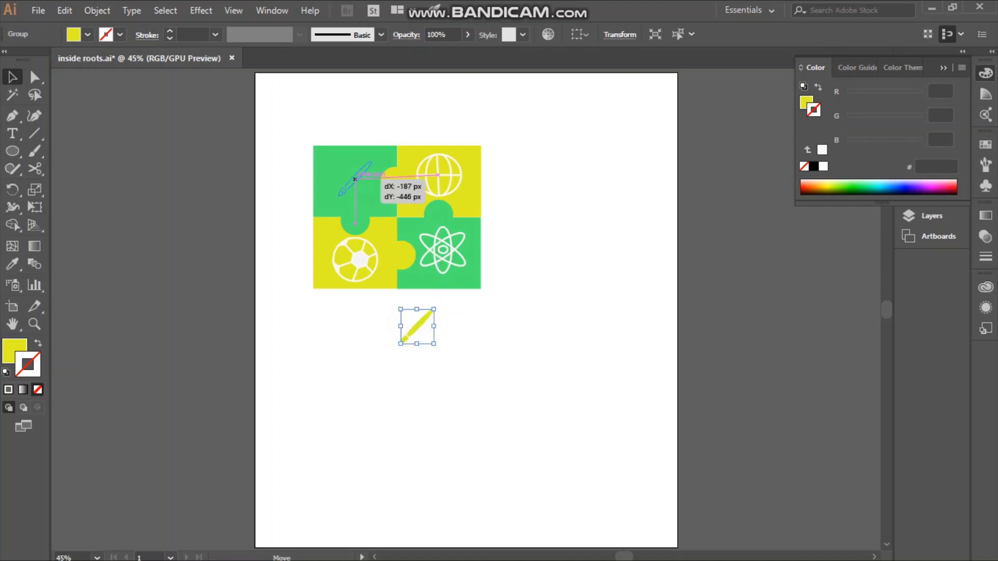
double_click(14, 350)
text(ffffff)
click(856, 263)
drag(372, 195, 371, 199)
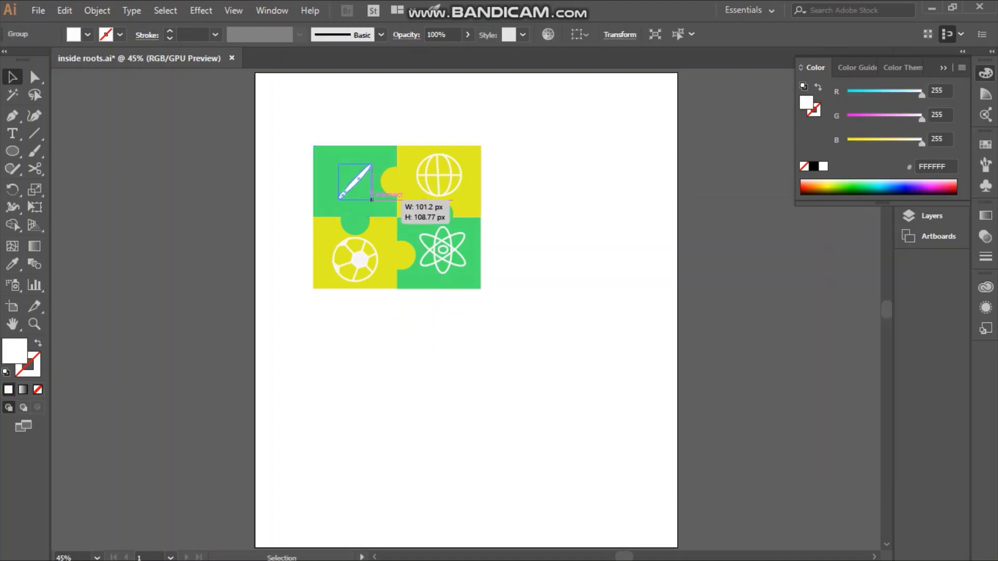
click(520, 390)
Select the whole puzzle artwork and enlarge it to fill the page
mouse_move(431, 240)
mouse_down()
mouse_move(650, 471)
mouse_move(623, 470)
mouse_up()
click(546, 234)
key(ctrl+a)
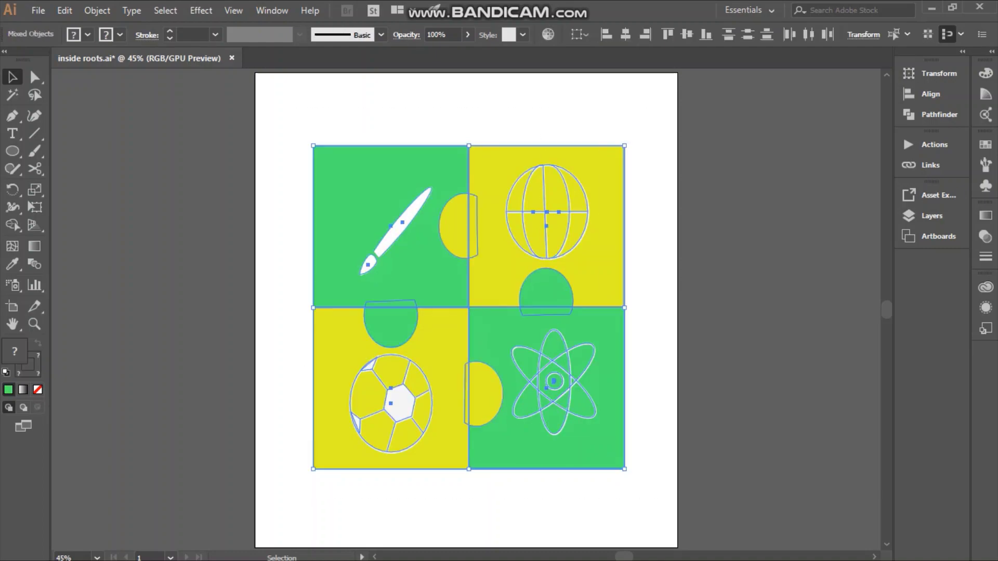